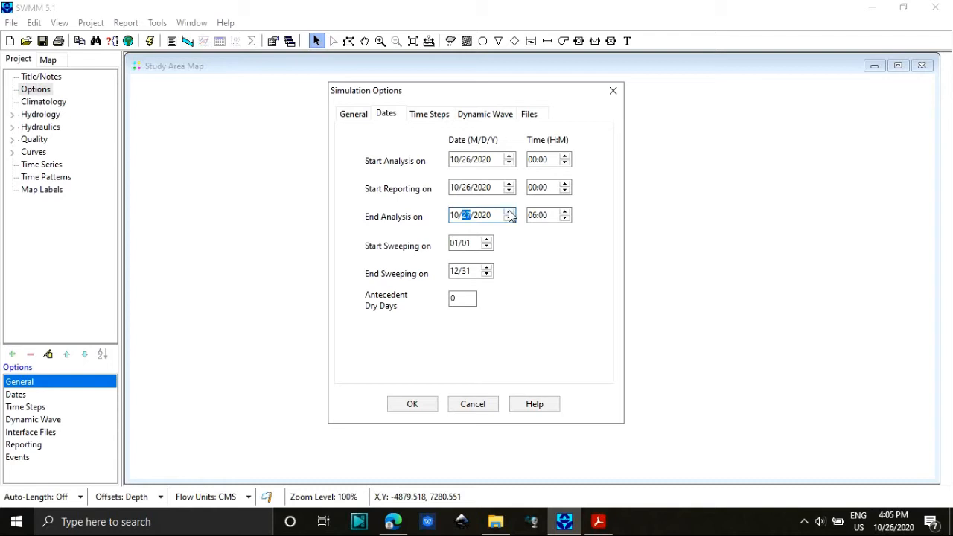
Accept the date settings in the simulation options.
click(426, 402)
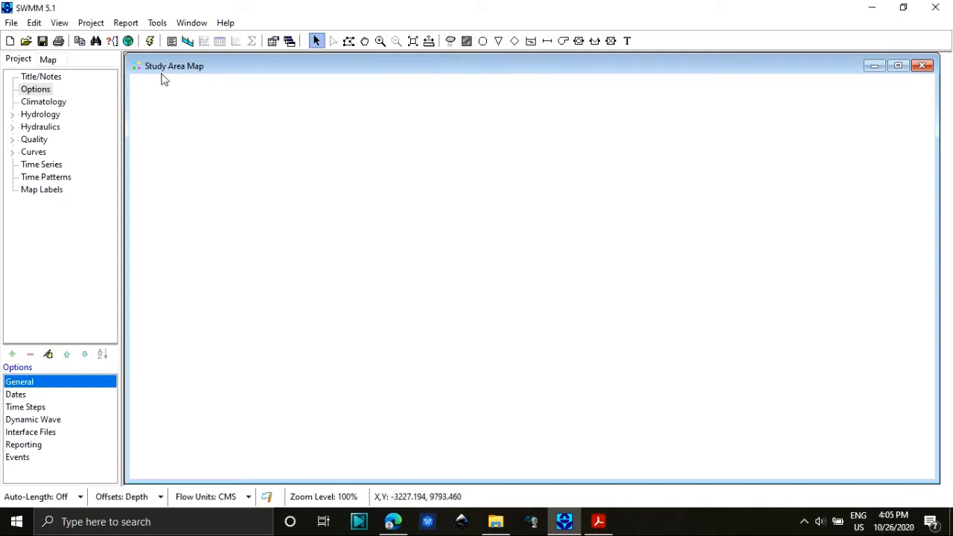
click(59, 23)
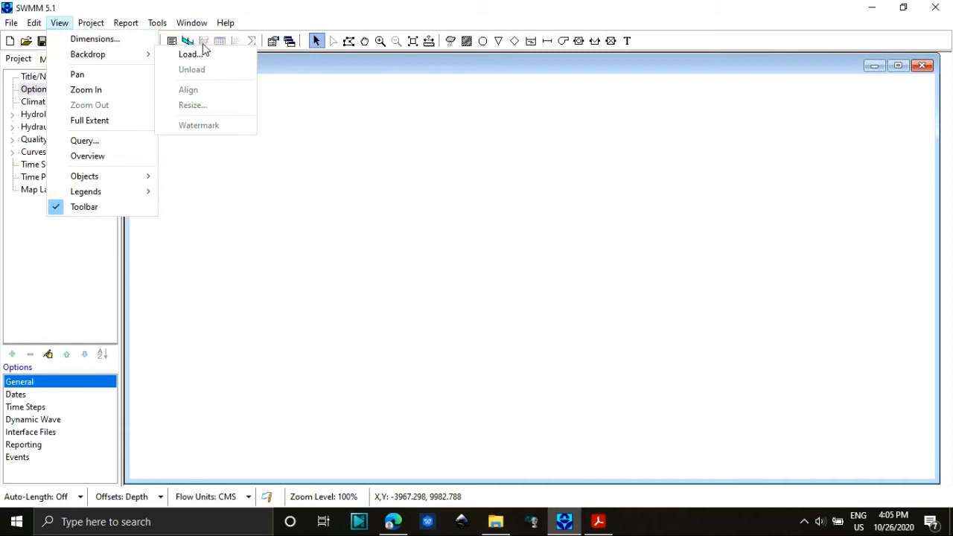
mouse_move(151, 61)
click(182, 55)
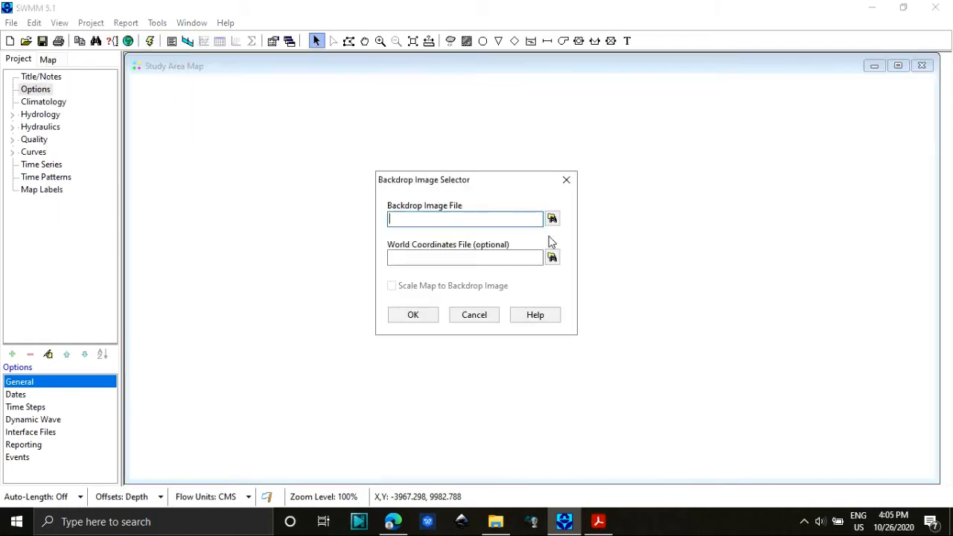
click(566, 181)
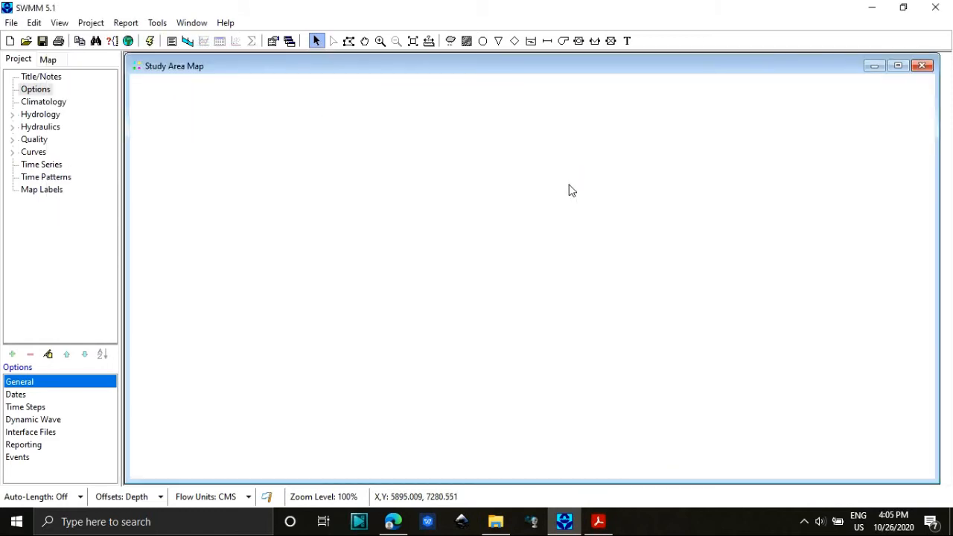
Draw the first subcatchment as an irregular closed polygon in the northwest part of the study area map.
click(466, 45)
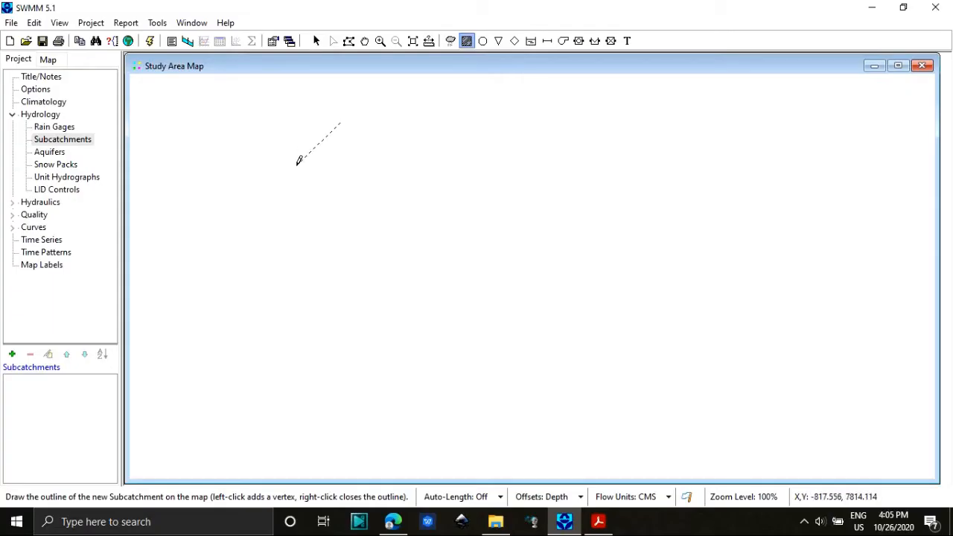
click(296, 164)
click(291, 218)
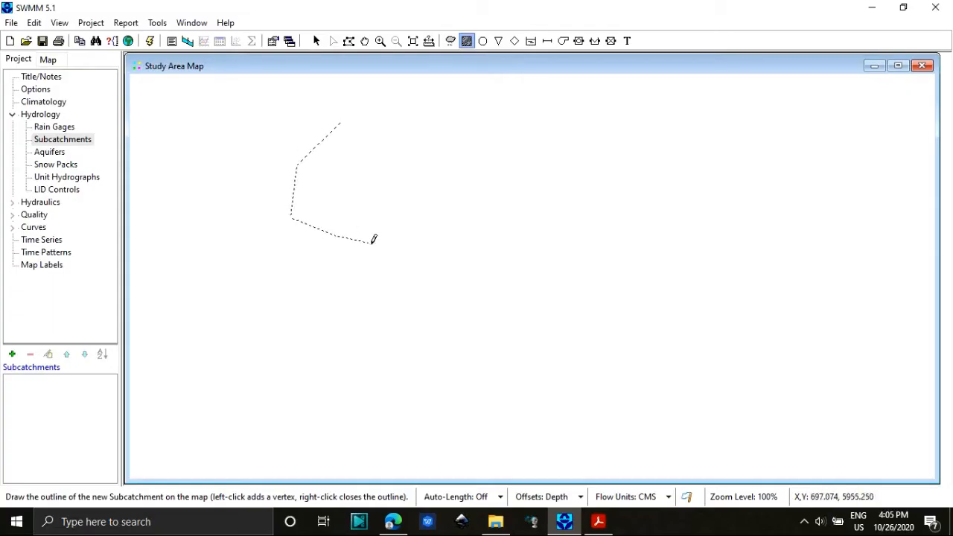
click(385, 251)
click(465, 253)
click(509, 215)
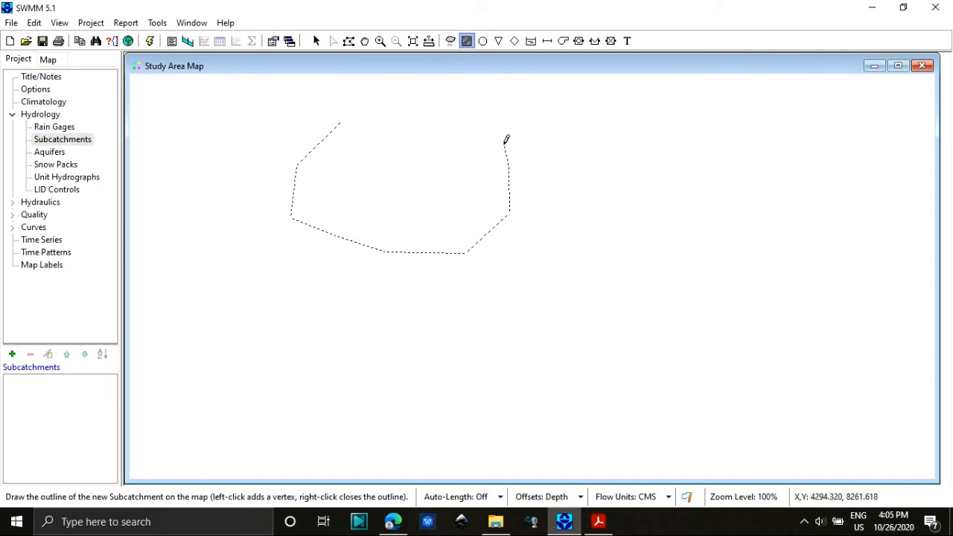
click(338, 123)
right_click(338, 123)
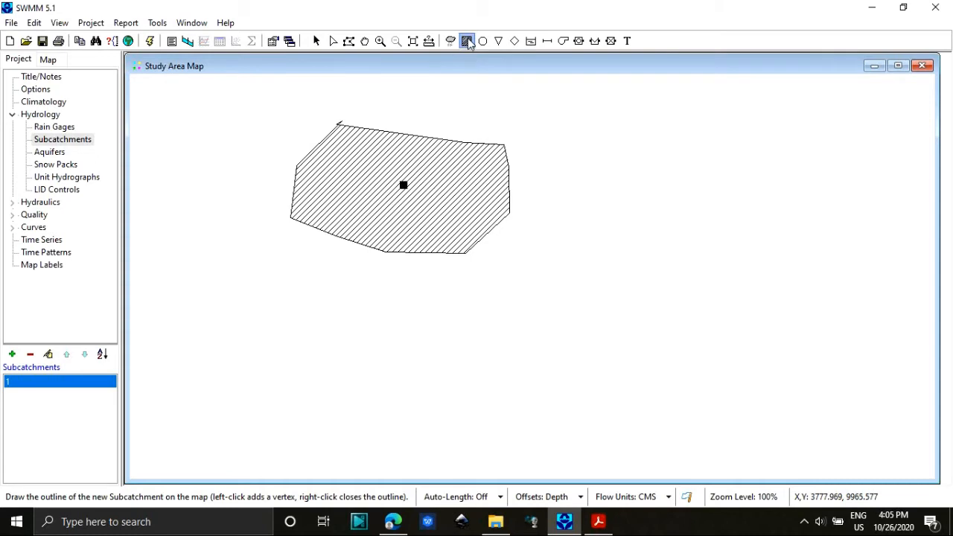
Draw a second polygonal subcatchment directly east of the first, following the first one's eastern boundary.
click(506, 143)
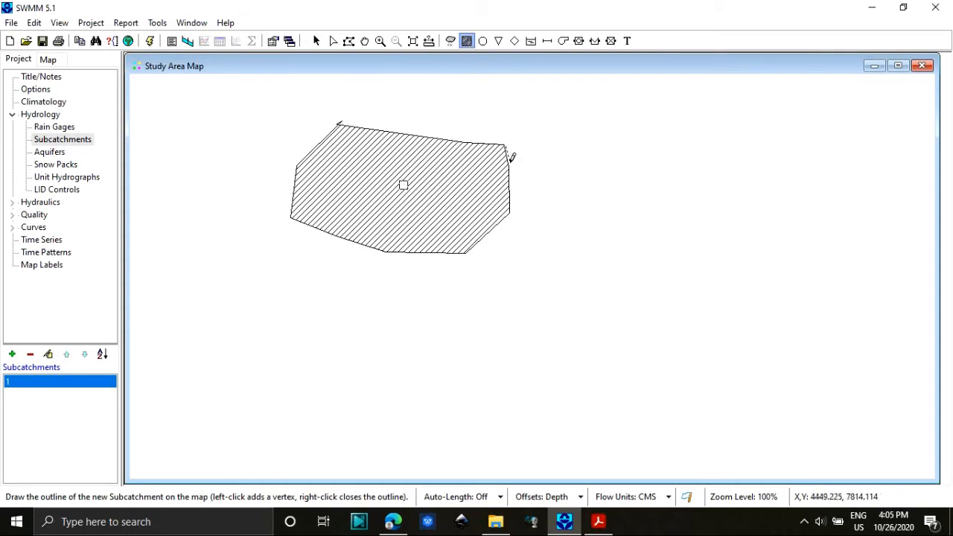
click(511, 213)
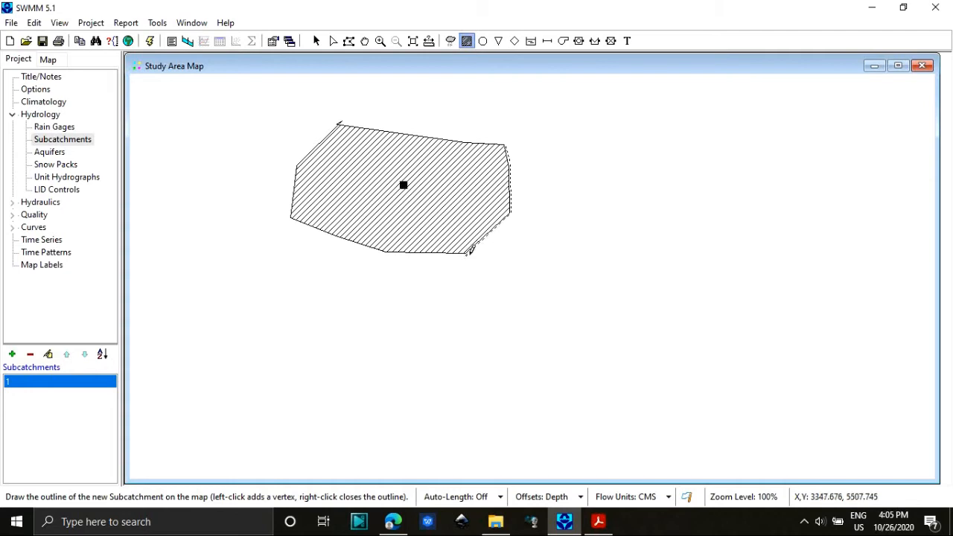
click(467, 254)
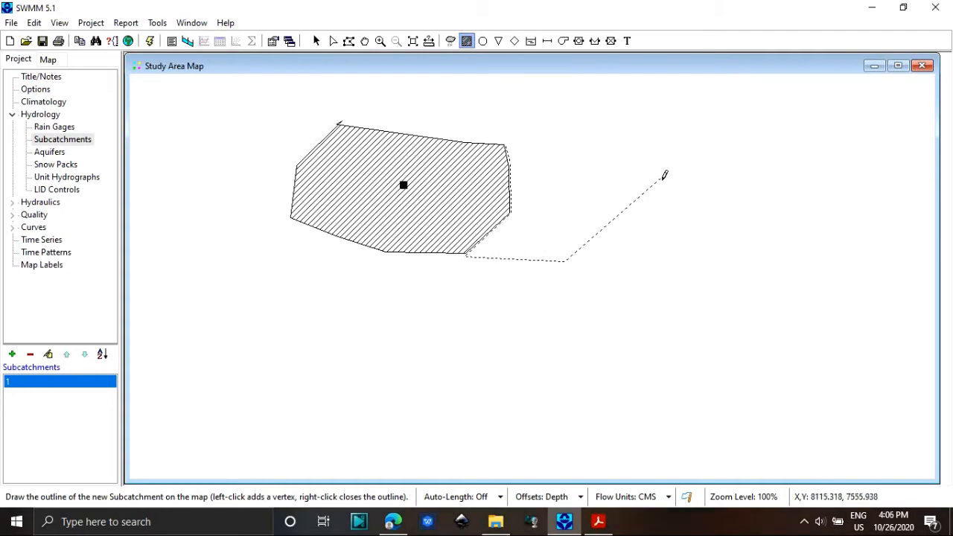
click(646, 291)
click(697, 254)
click(713, 158)
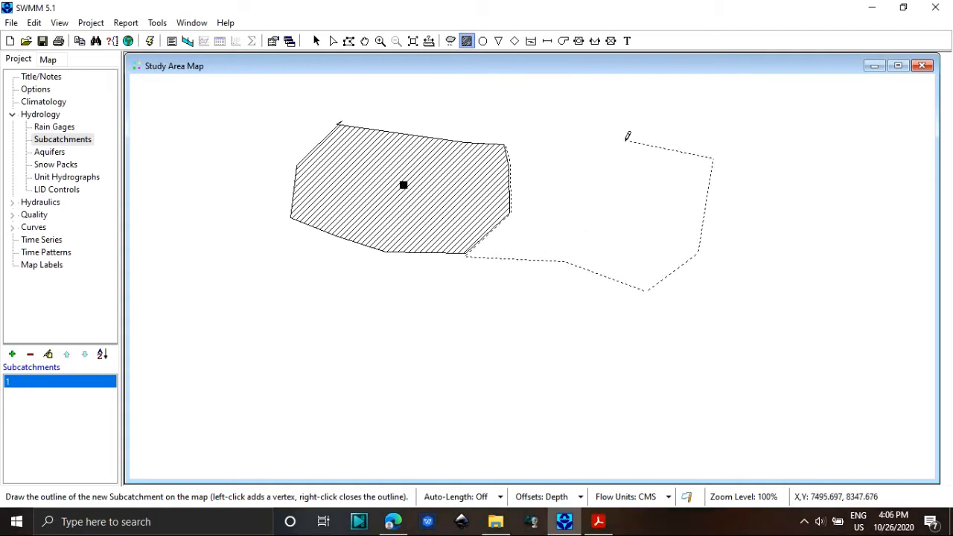
right_click(509, 142)
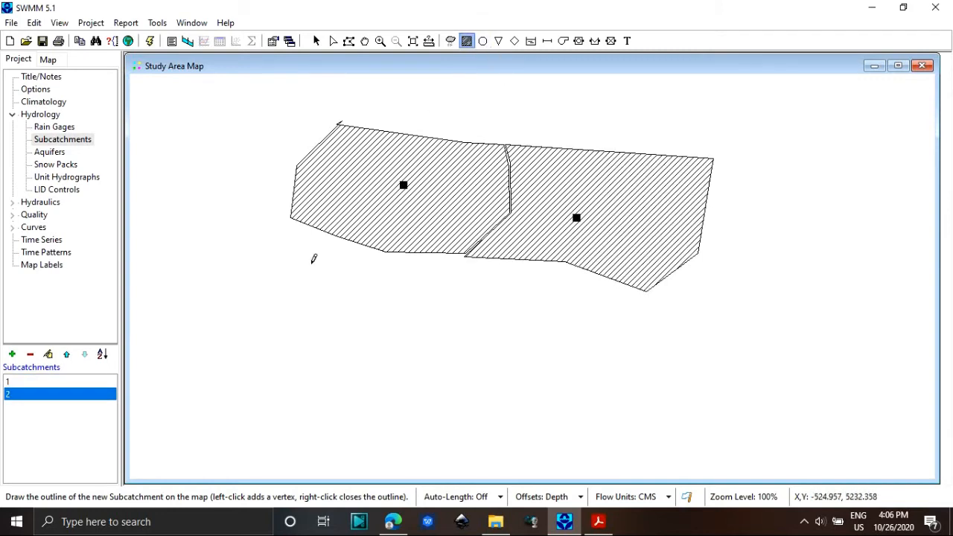
Draw a third subcatchment southwest of the first one, leaving a narrow gap below the first one's southern edge.
click(286, 235)
click(254, 306)
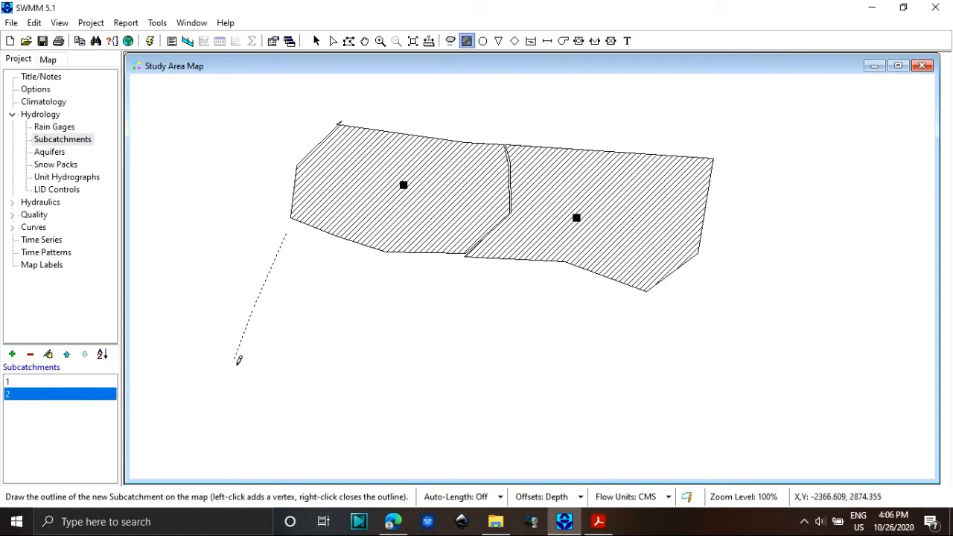
click(213, 325)
click(178, 374)
click(326, 390)
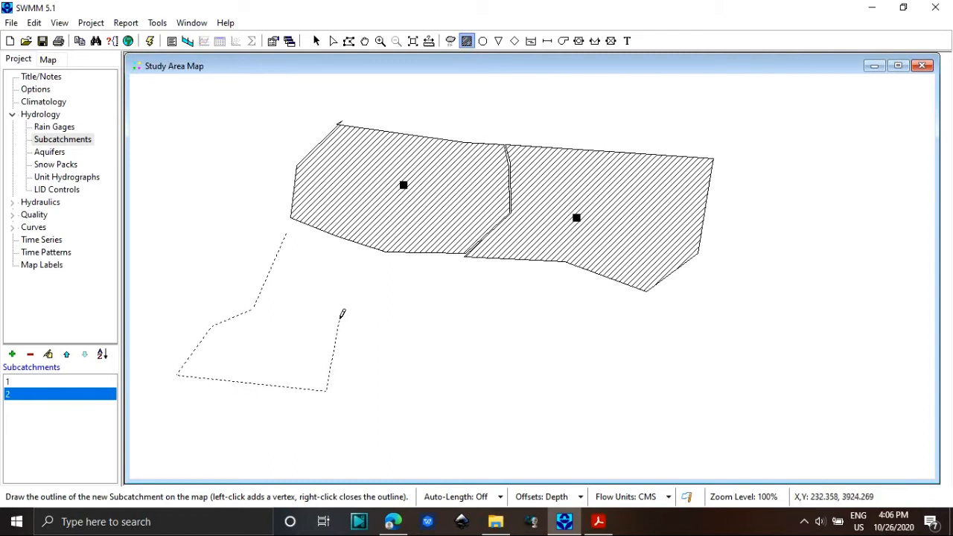
click(348, 295)
click(388, 266)
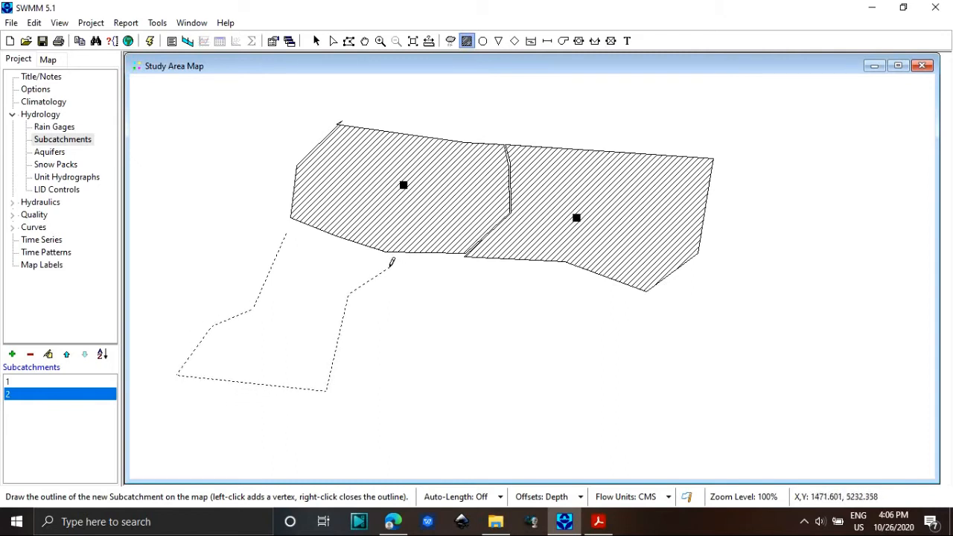
right_click(288, 233)
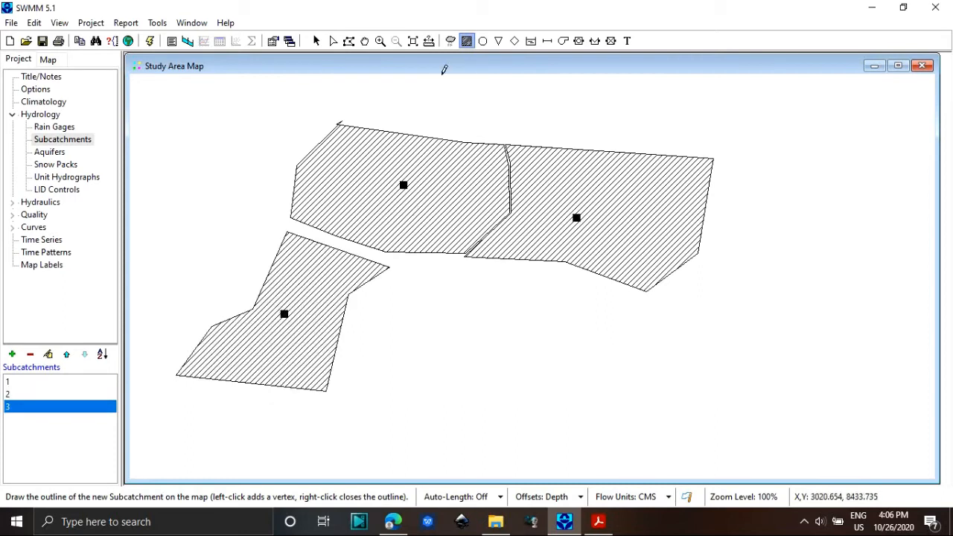
Draw a large fourth subcatchment east of the third, leaving narrow gaps to the third and to the two northern subcatchments.
click(401, 271)
click(352, 296)
click(337, 389)
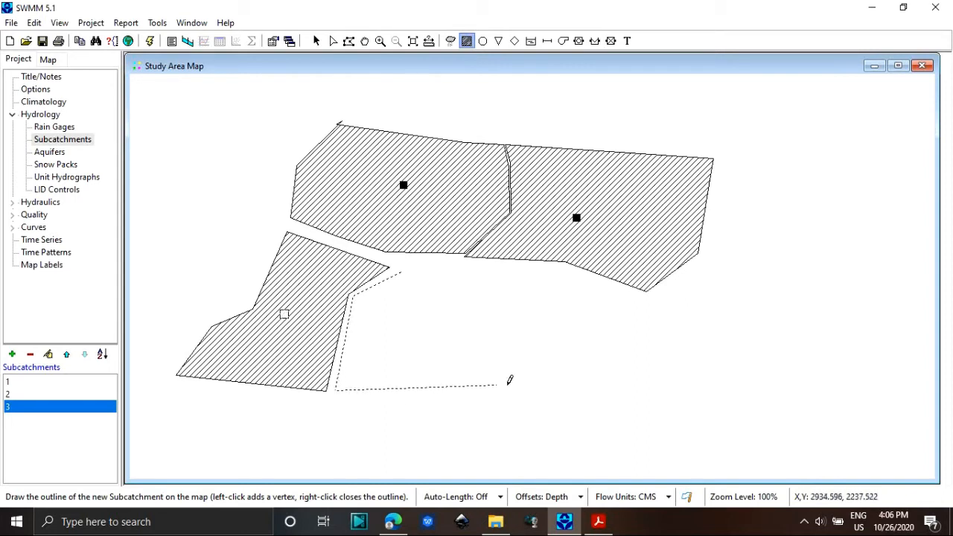
click(629, 442)
click(690, 300)
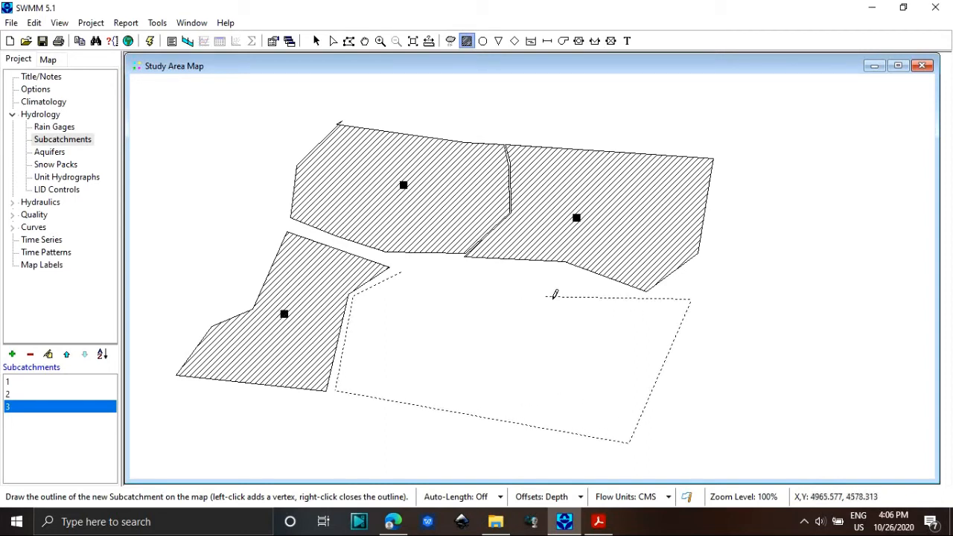
click(640, 299)
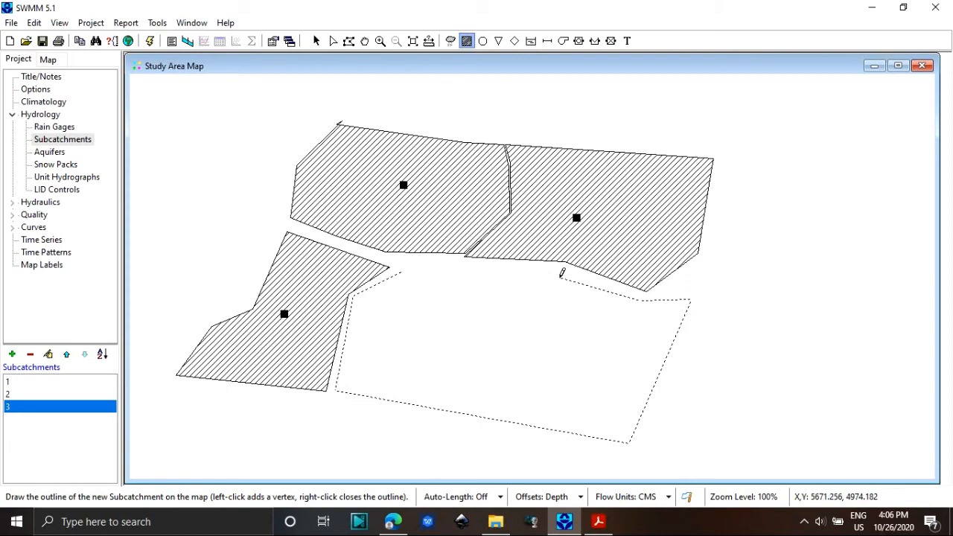
click(561, 273)
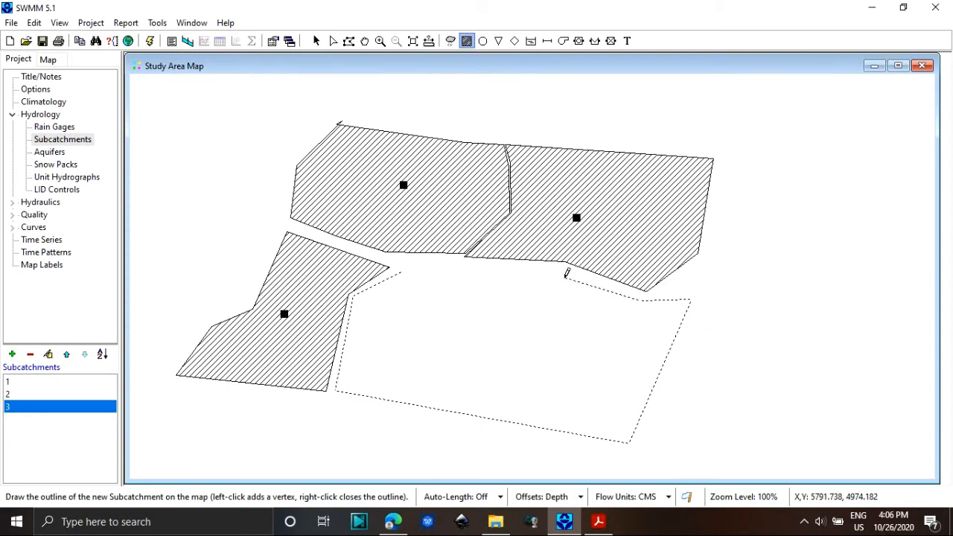
right_click(402, 268)
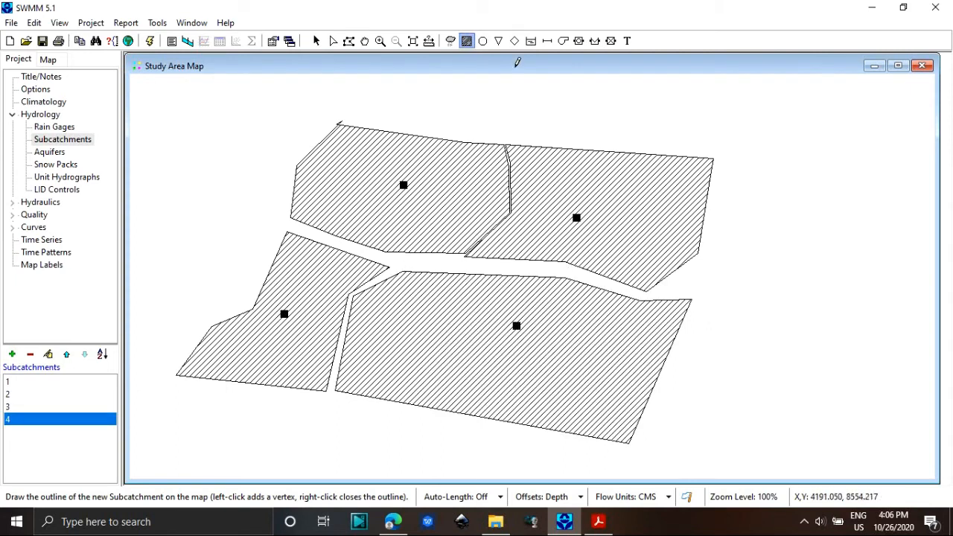
Place three junction nodes along the gap between the northern and southern subcatchments, and one outfall node east of all subcatchments.
click(485, 42)
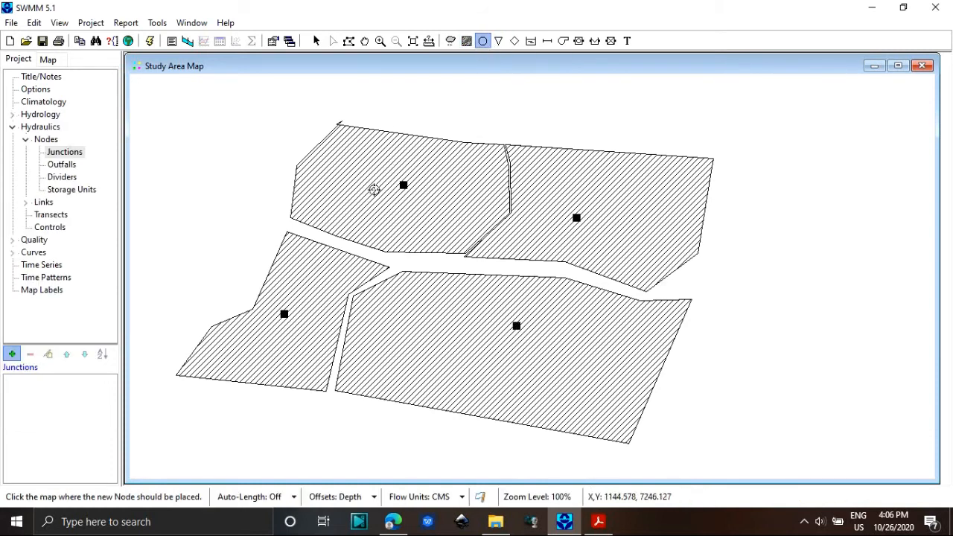
click(299, 227)
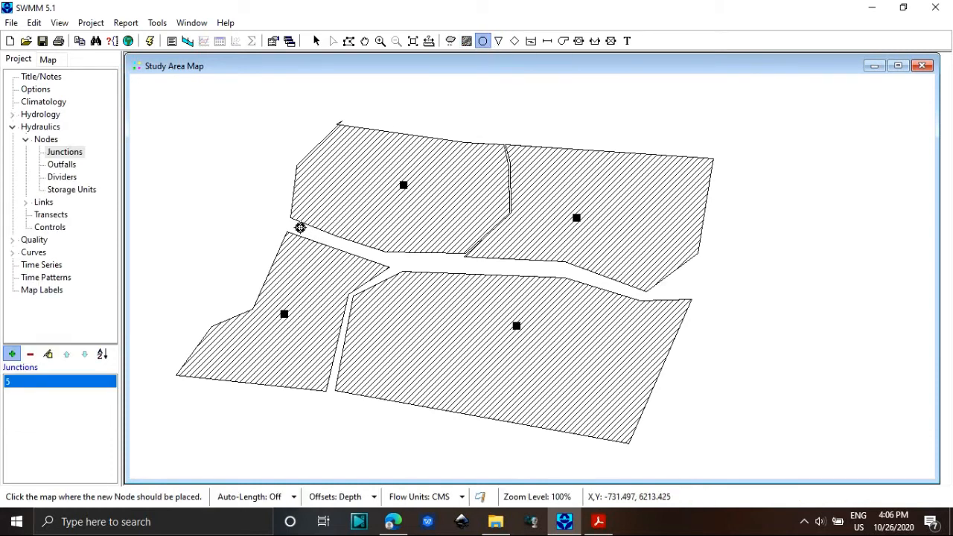
click(380, 257)
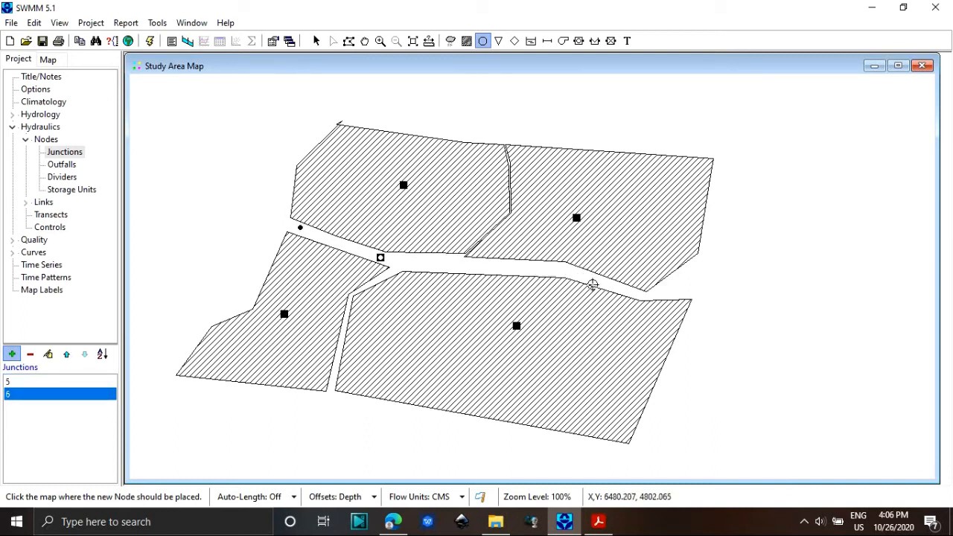
click(629, 293)
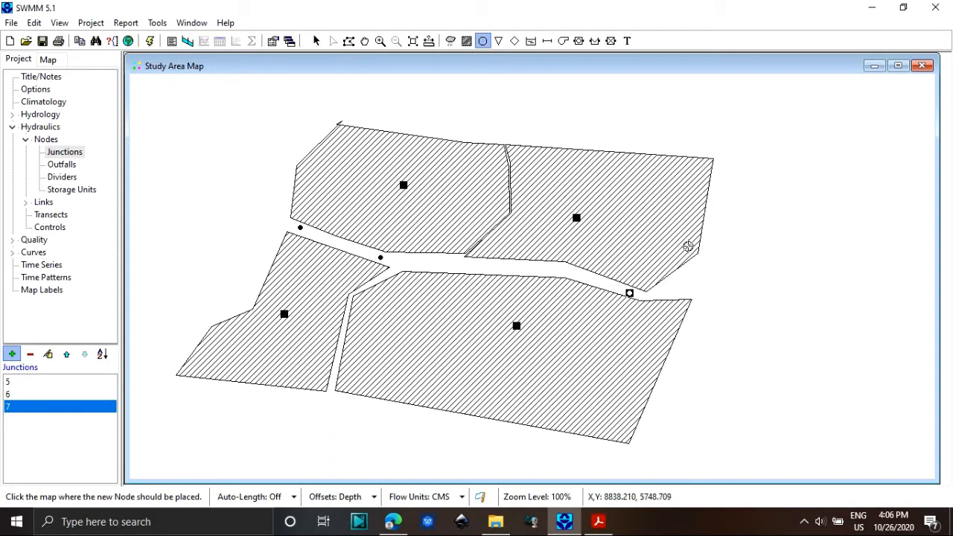
click(498, 41)
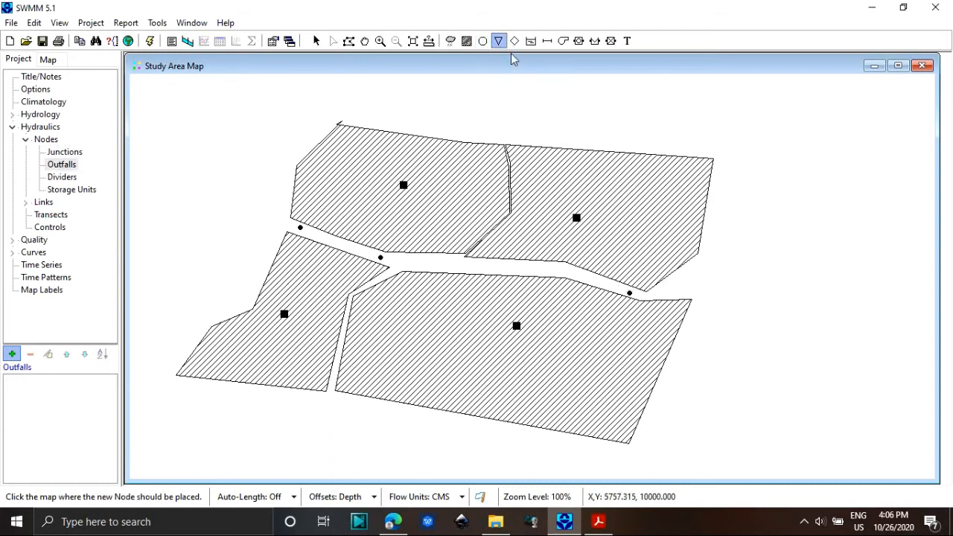
click(749, 276)
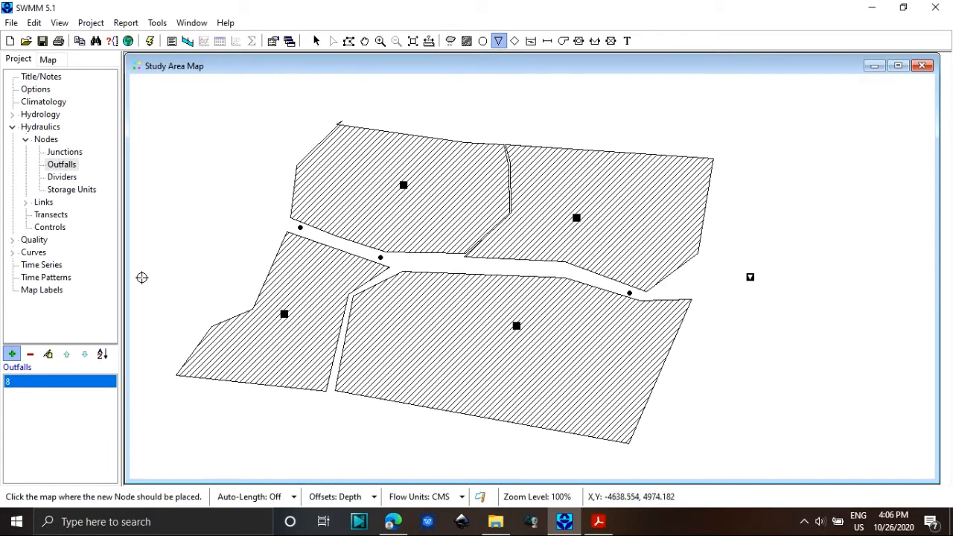
Add a new time series named Series1.
click(53, 265)
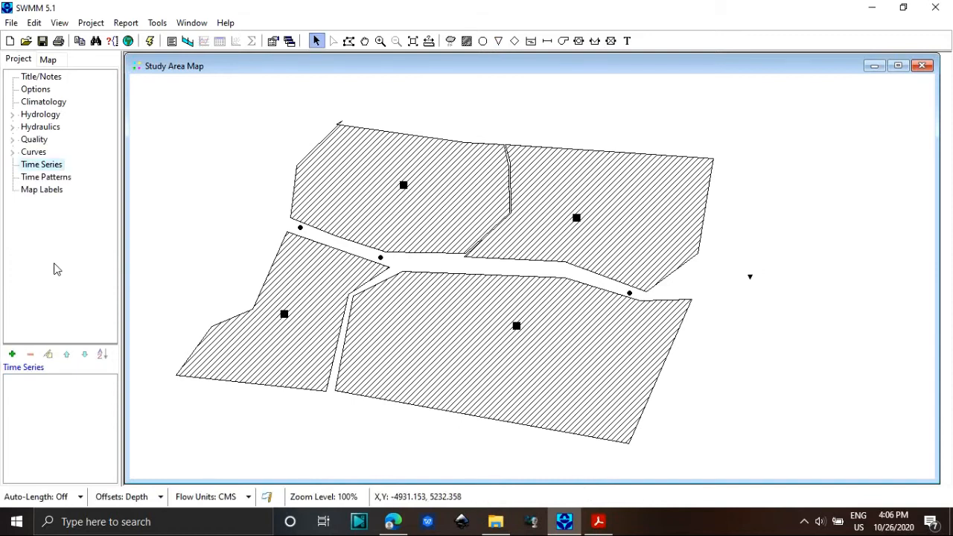
click(12, 354)
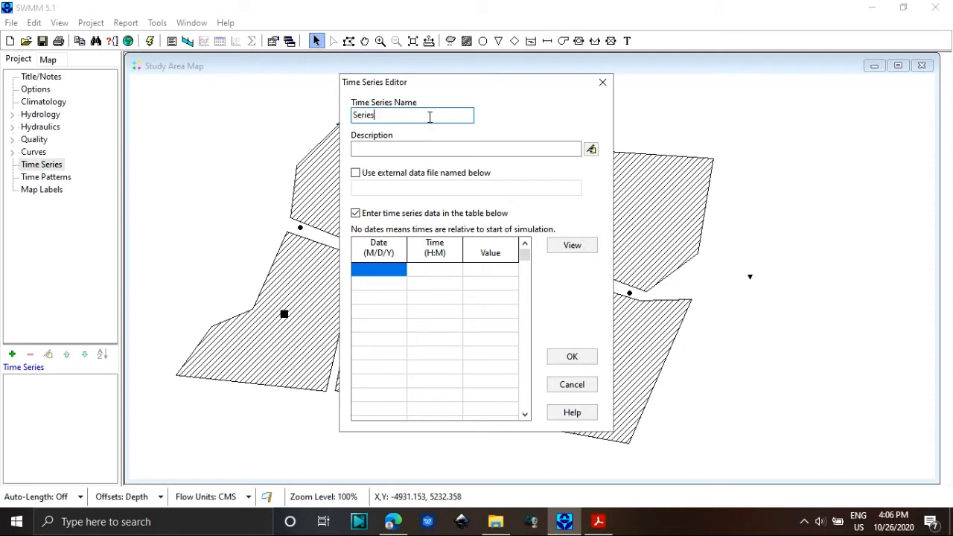
text(Series1)
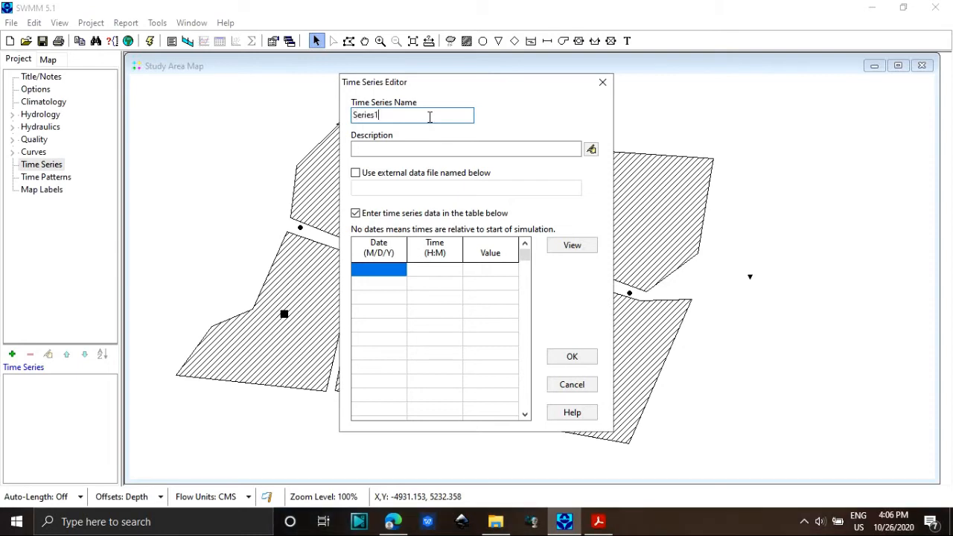
Enter the times 00, 1, 2, 3, 4, 5 and 6 in consecutive rows of the Series1 table.
click(424, 273)
text(00)
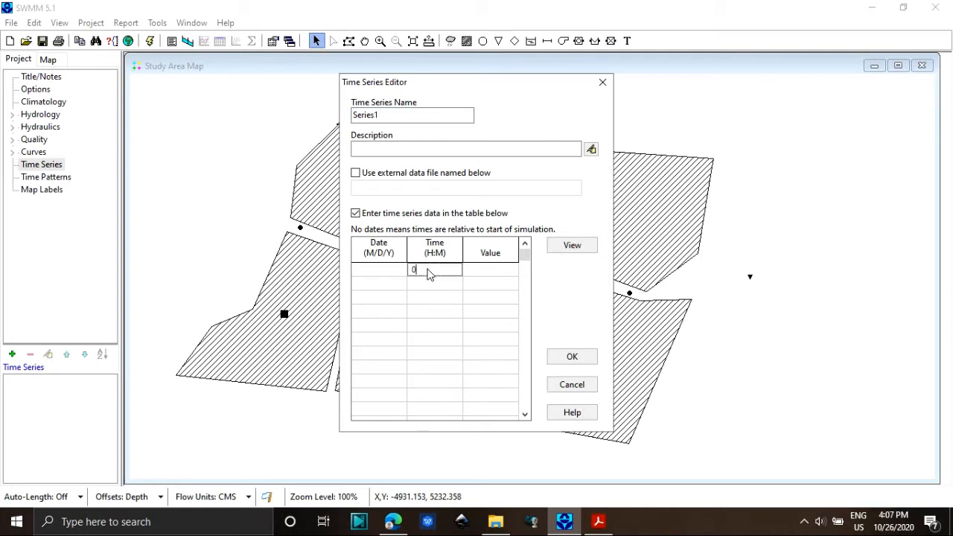
click(422, 286)
text(1)
key(Down)
text(2)
key(Down)
text(2)
key(BackSpace)
text(3)
key(Down)
text(4)
key(Down)
text(5)
key(Down)
text(6)
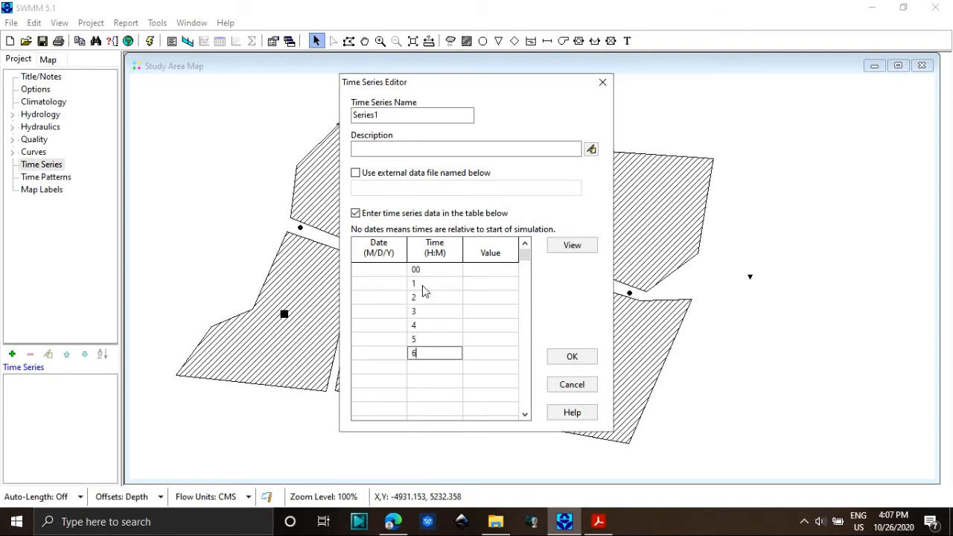
Fill in the Series1 values 0, 14, 10, 9, 5, 15 and 25 for times 00 to 6 and save the time series.
click(483, 269)
text(0)
key(Down)
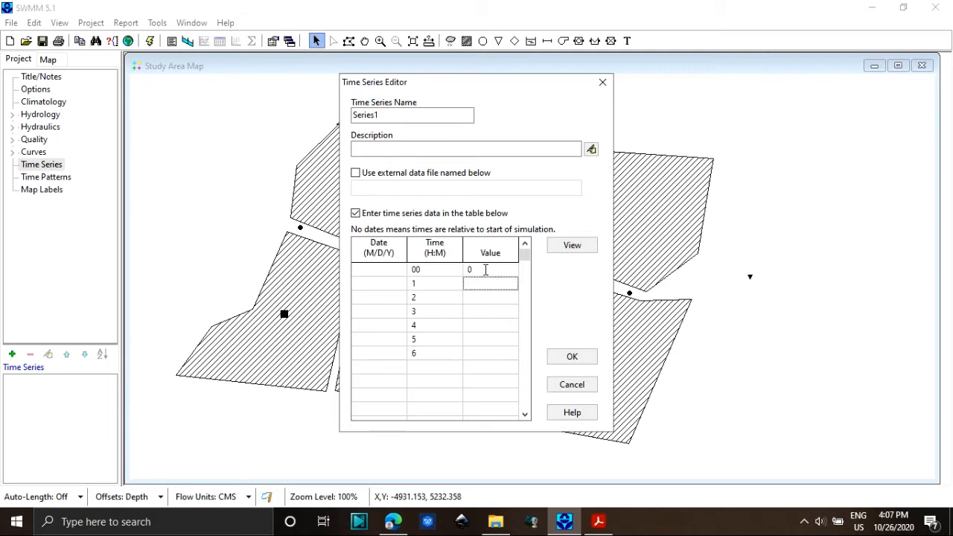
text(14)
key(Down)
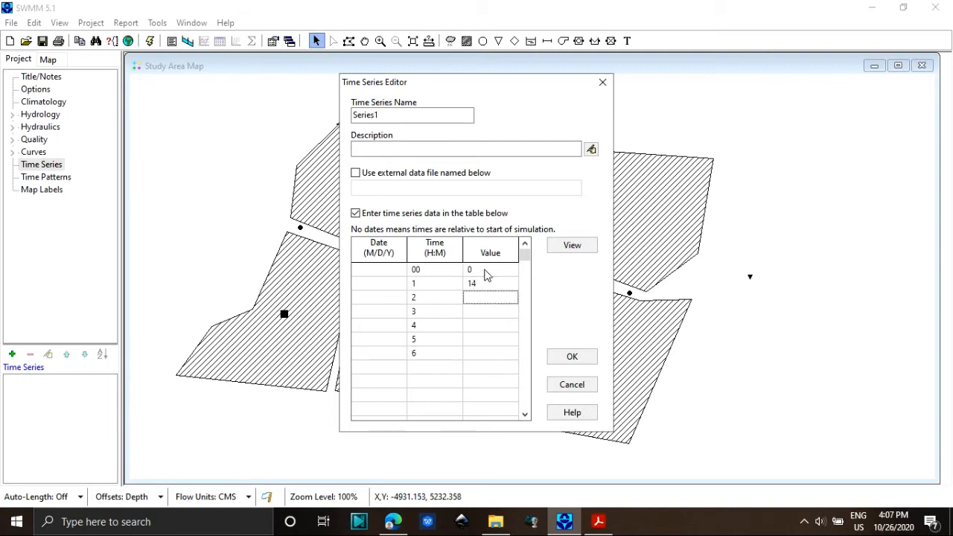
key(Down)
key(Down)
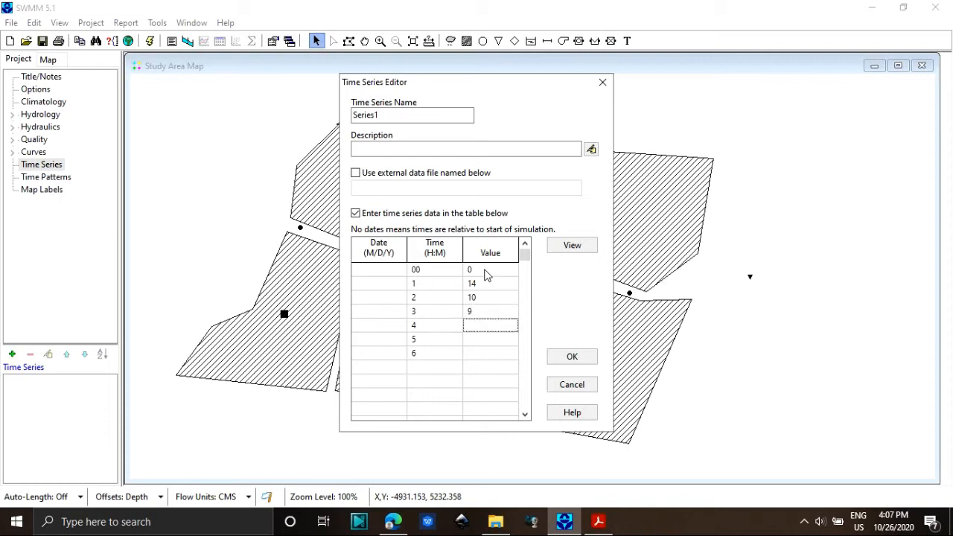
key(Down)
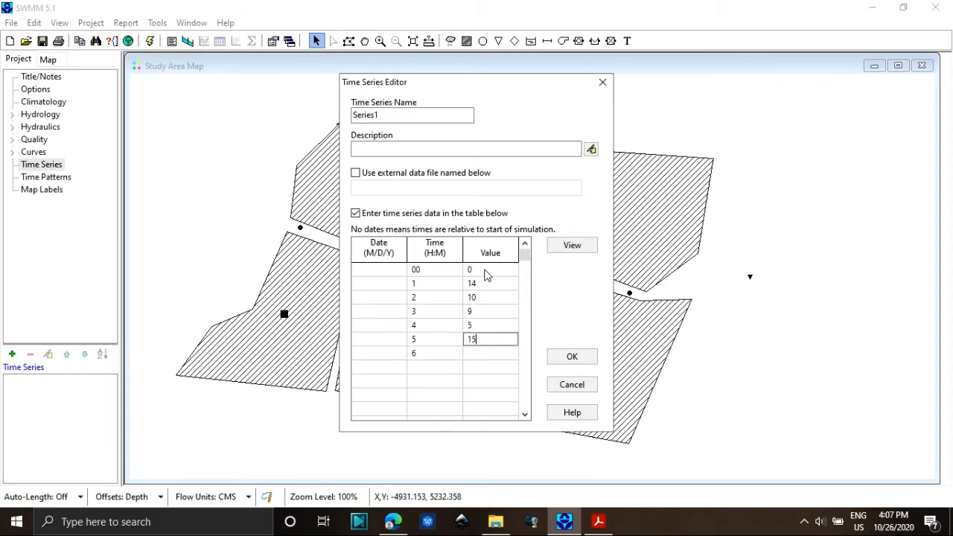
text(15)
key(Down)
text(25)
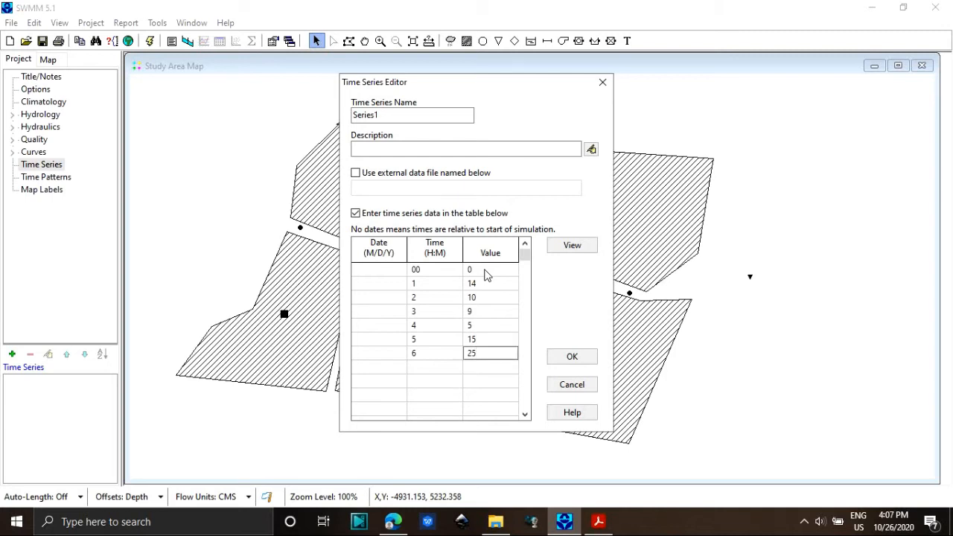
click(554, 358)
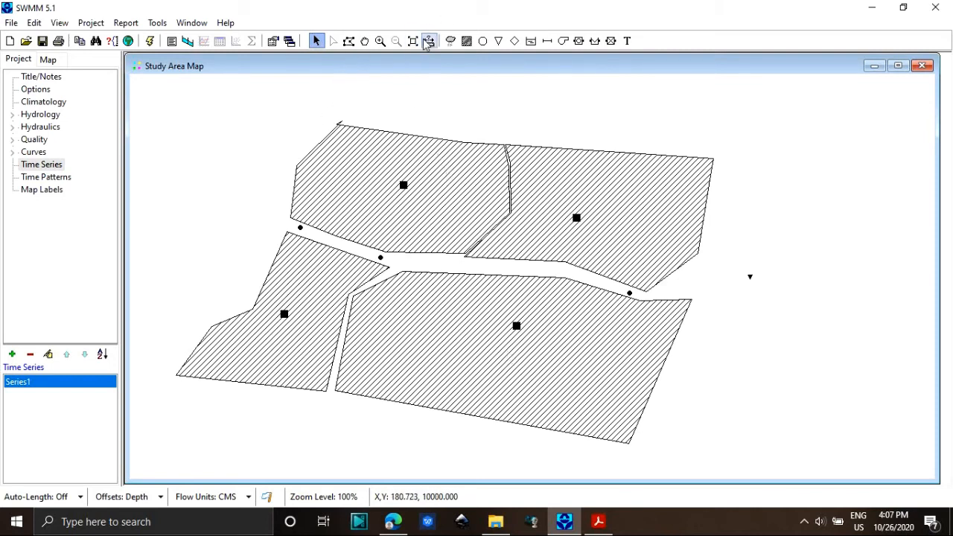
Place a rain gage on the map just northwest of the northwestern subcatchment.
click(449, 41)
click(313, 111)
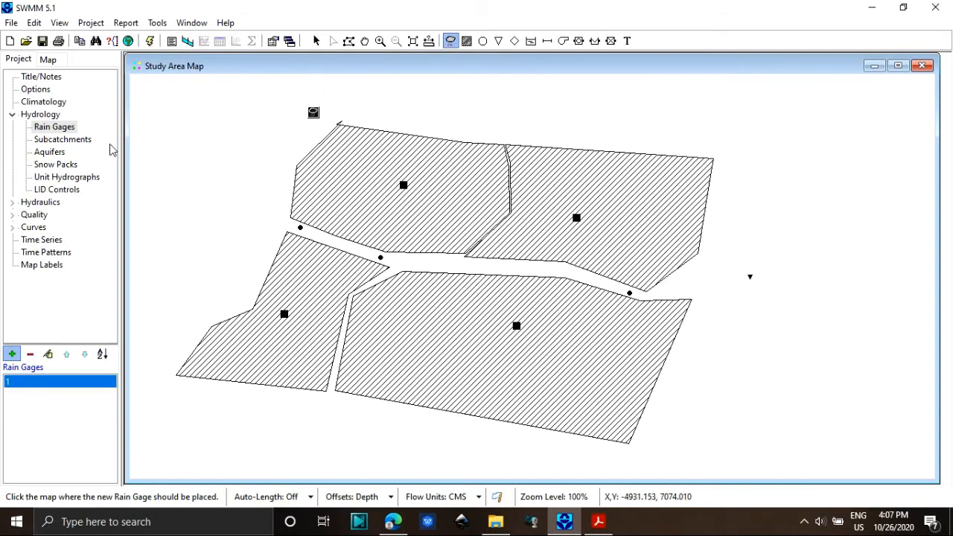
click(40, 117)
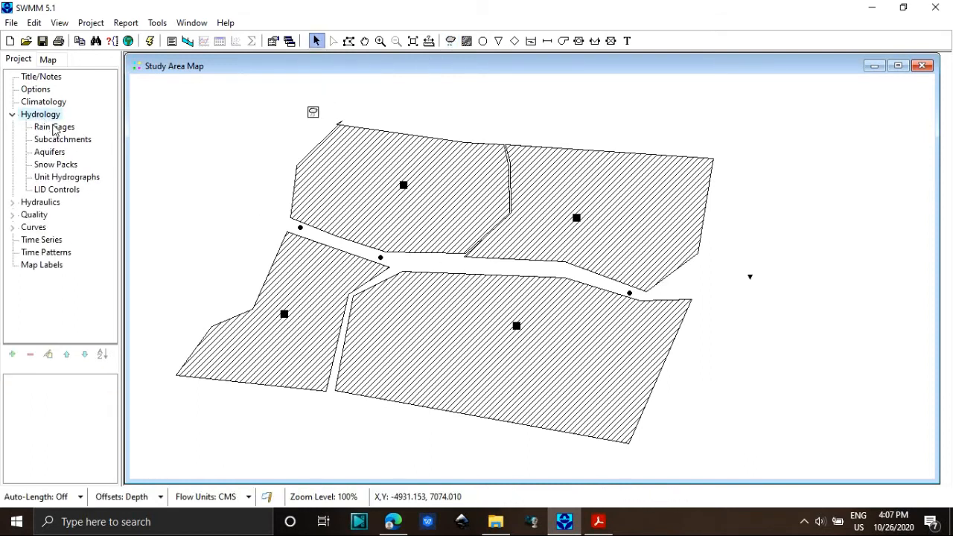
click(55, 128)
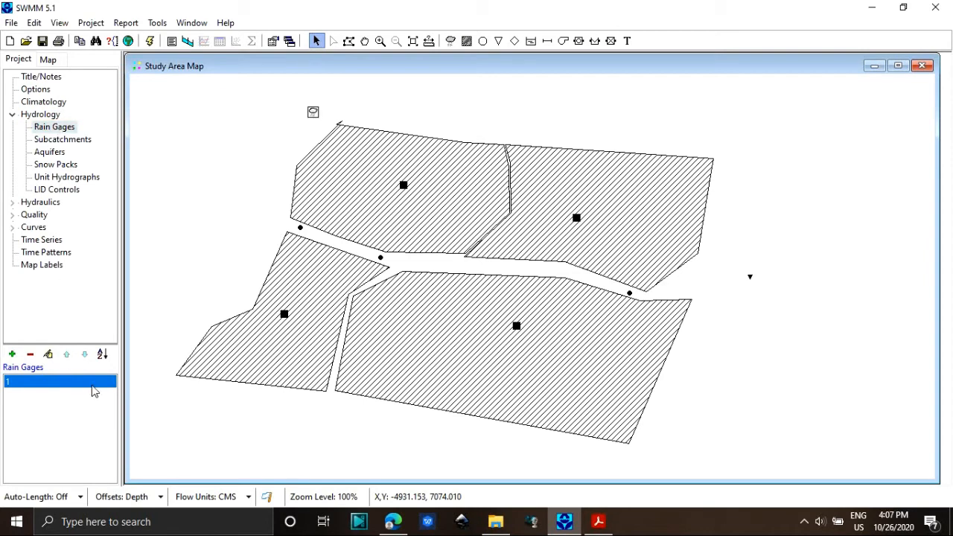
double_click(93, 391)
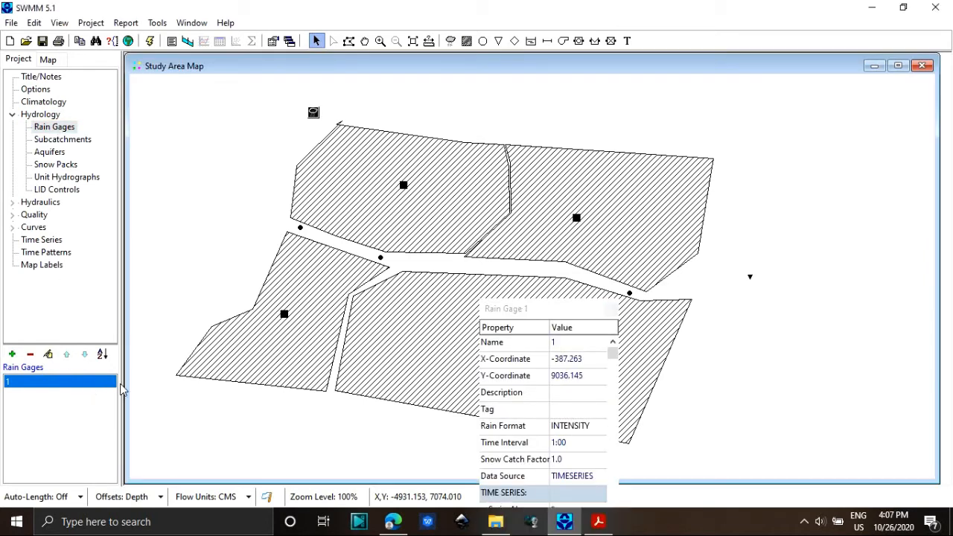
click(611, 312)
In the rain gage's properties, choose INTENSITY as the rain format and assign Series1 as its rainfall time series.
right_click(312, 113)
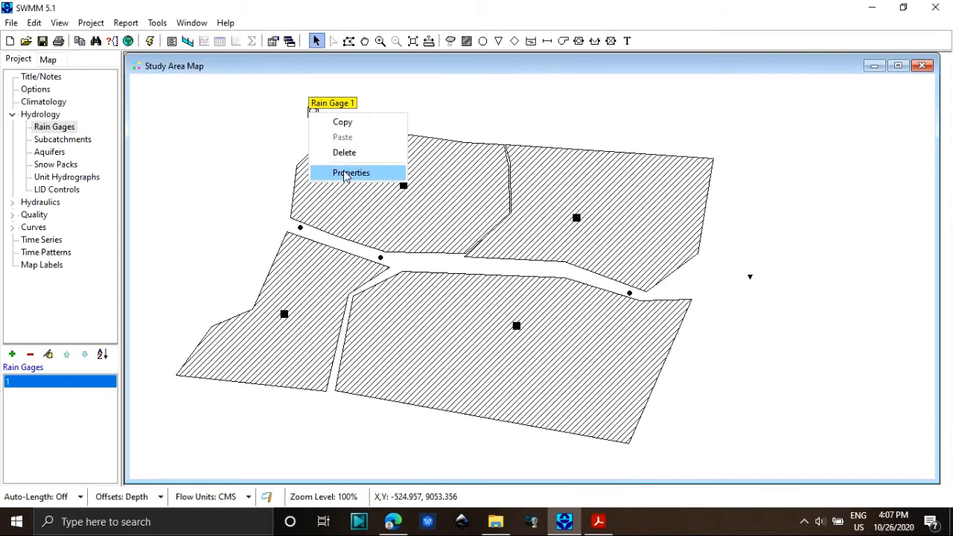
click(345, 175)
drag(514, 307, 505, 162)
click(578, 280)
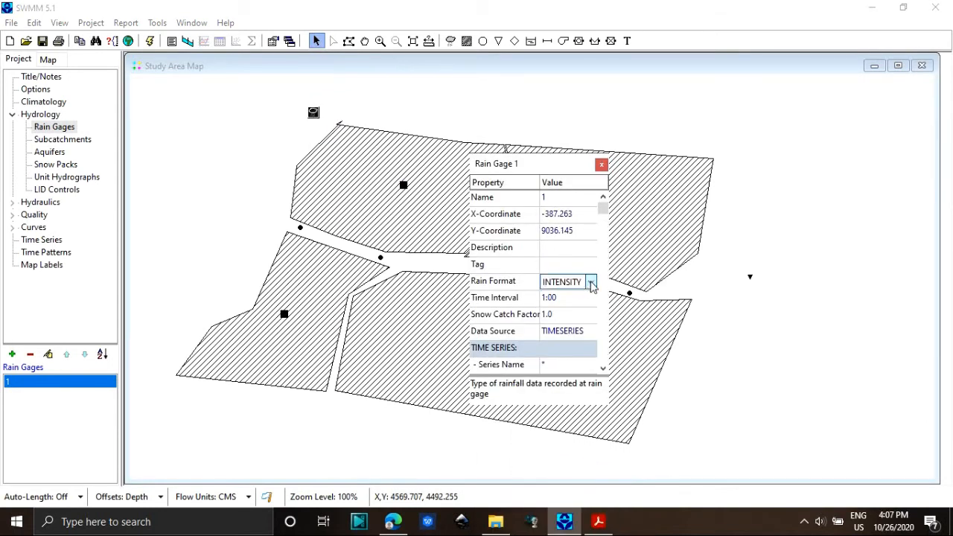
click(590, 282)
click(585, 295)
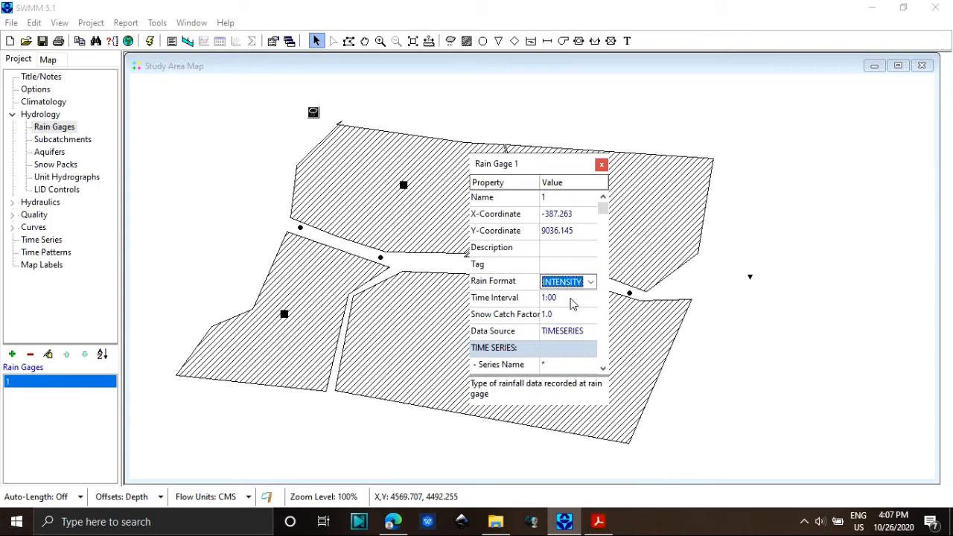
click(586, 364)
click(590, 364)
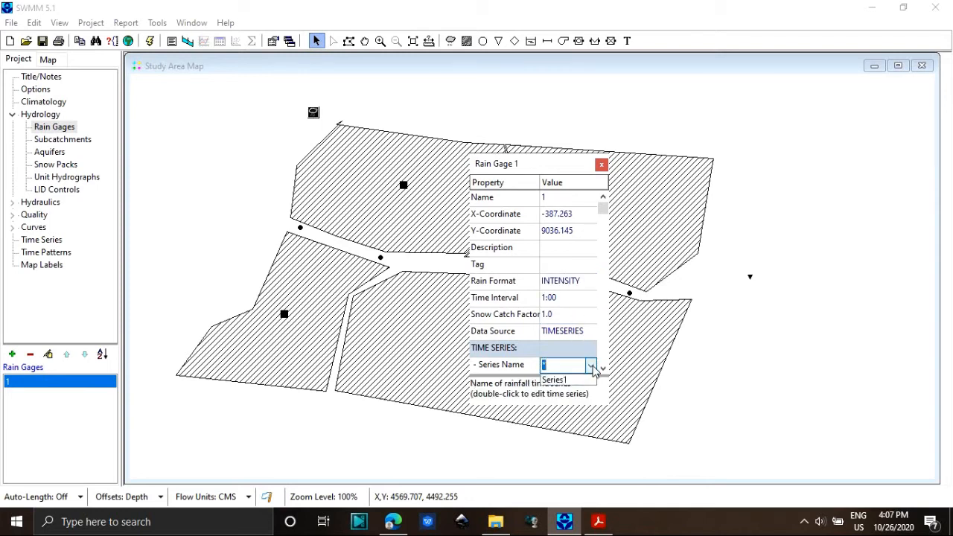
click(586, 381)
Set the rain gage's rain units to MM.
drag(602, 208, 567, 357)
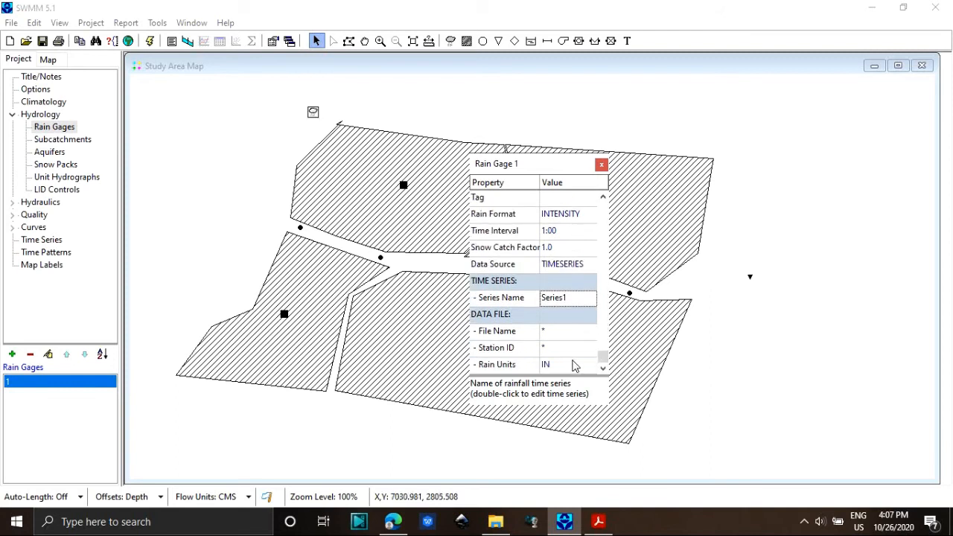
click(573, 364)
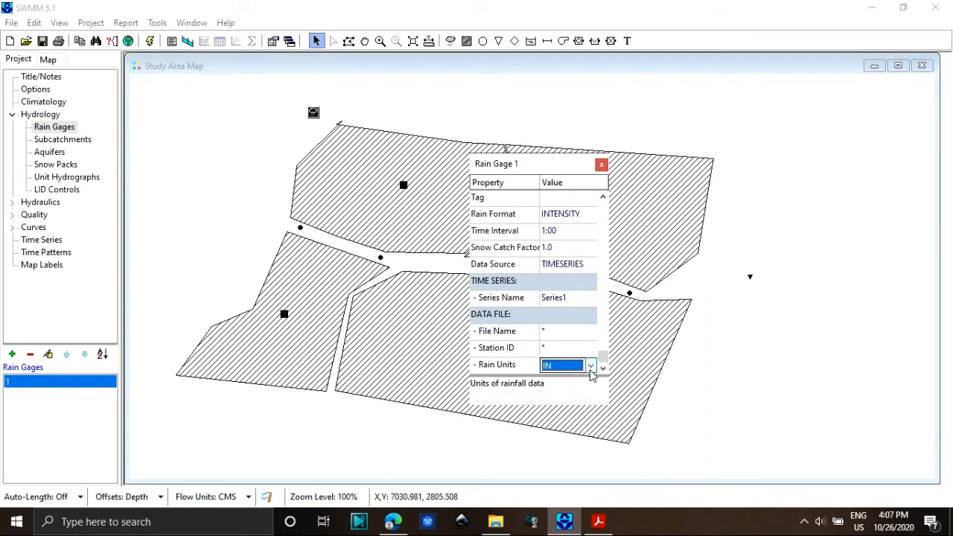
click(589, 365)
click(583, 389)
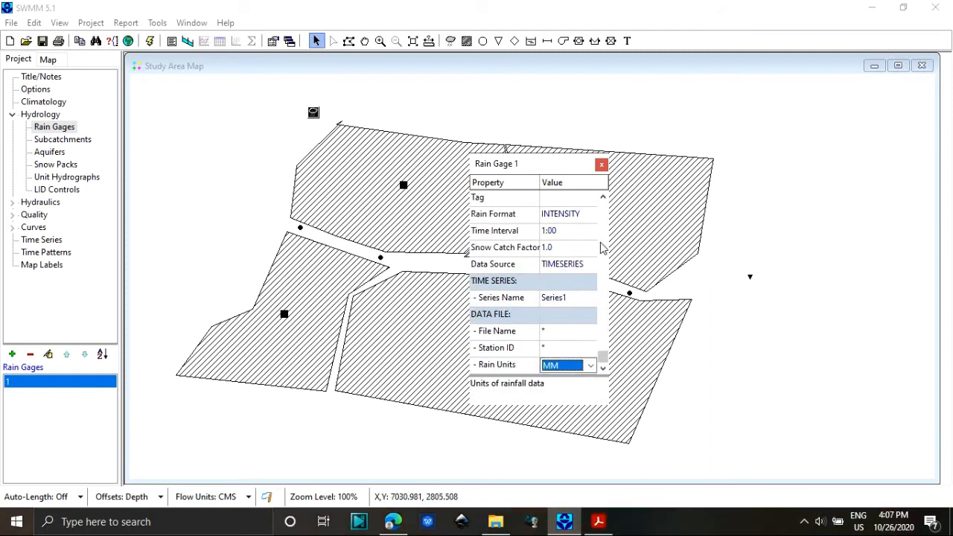
Open the properties of subcatchment 1 and assign it rain gage 1 and outlet node 5.
click(406, 195)
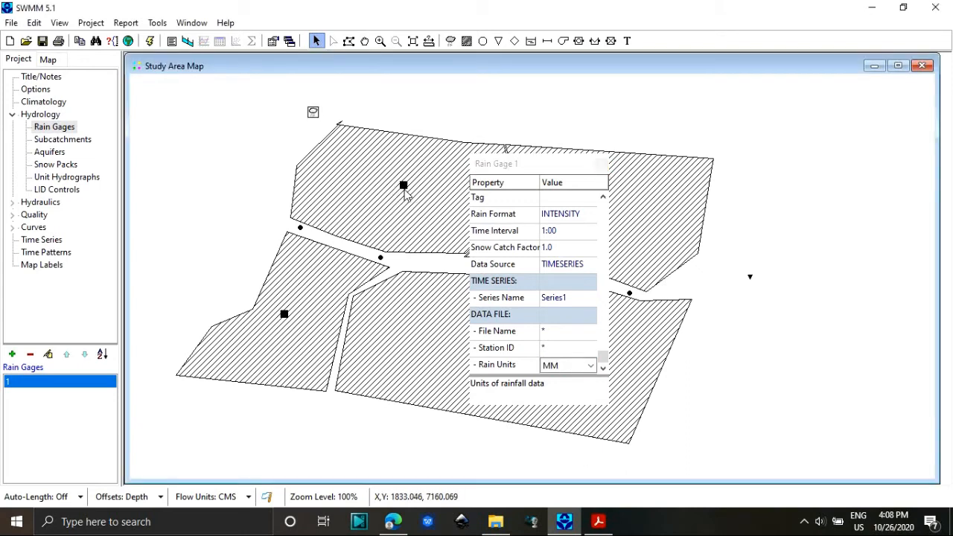
double_click(403, 185)
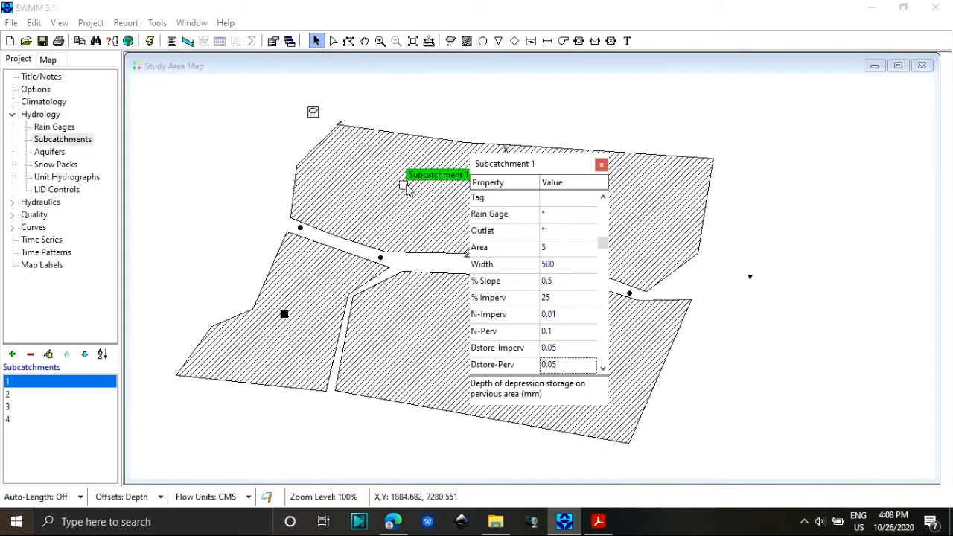
drag(602, 247, 587, 208)
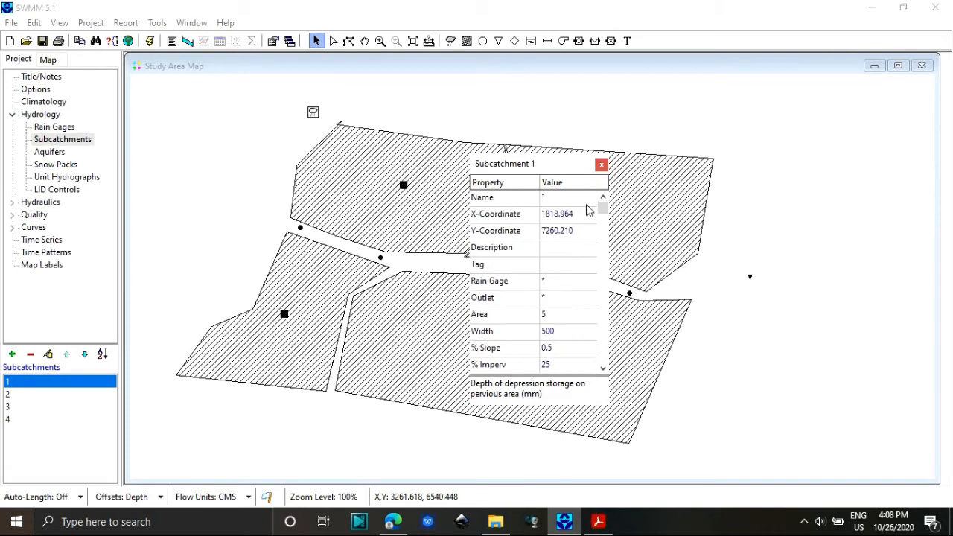
click(547, 285)
click(590, 282)
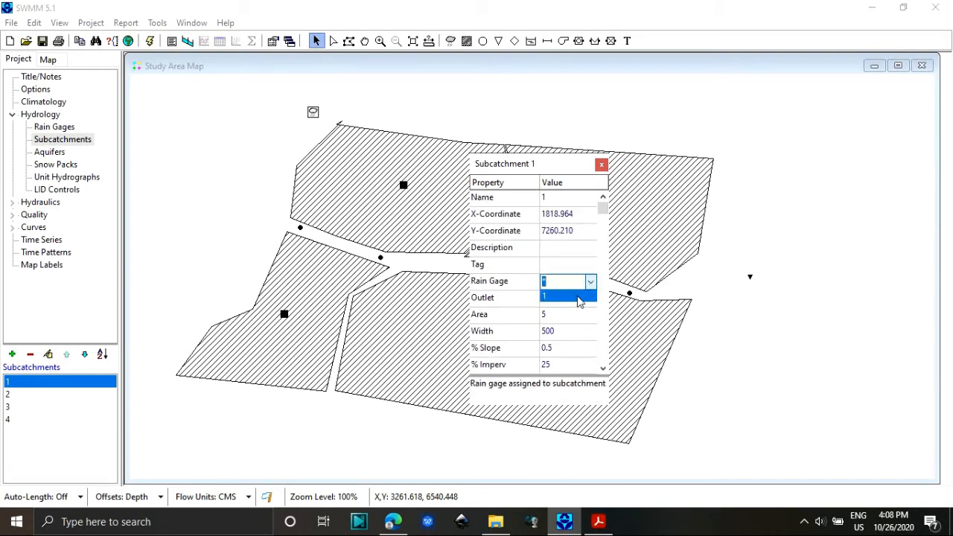
click(567, 297)
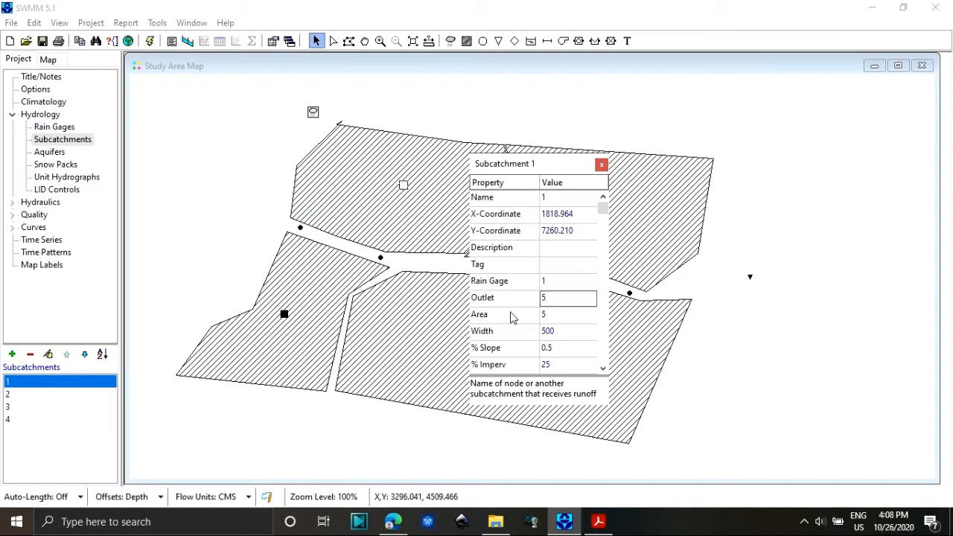
Set subcatchment 1's area to 1000 ha and its width to 500 m.
click(568, 316)
text(1)
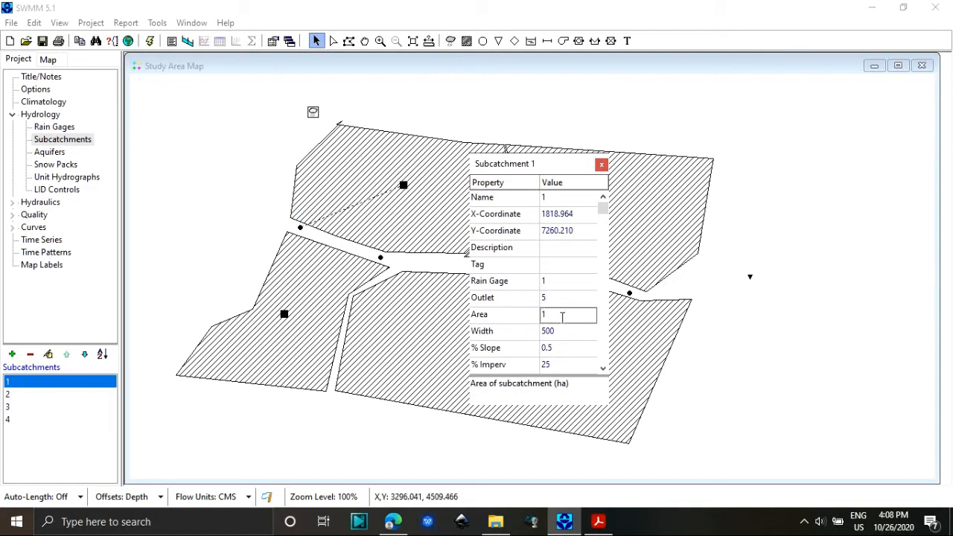
text(0000)
click(564, 332)
click(564, 331)
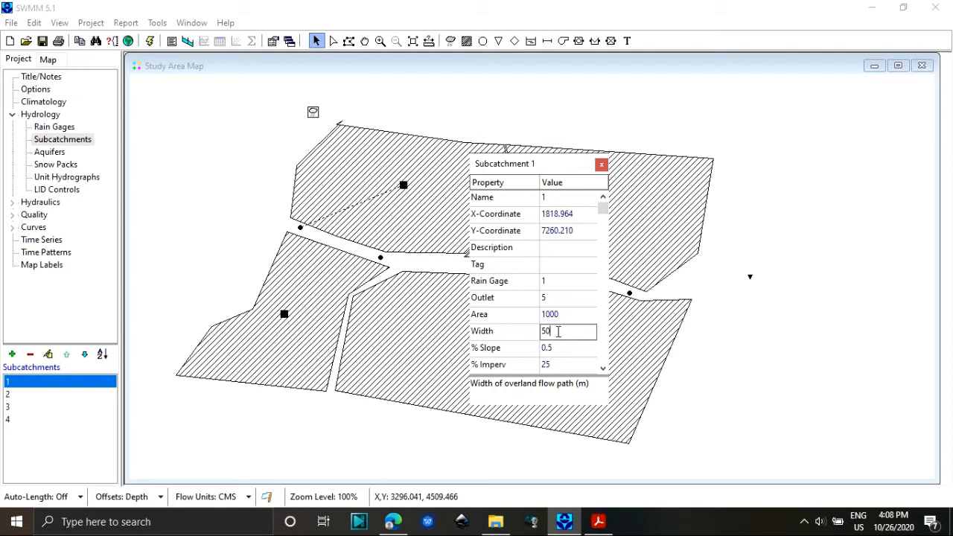
text(0)
Review subcatchment 1's remaining properties and accept the HORTON infiltration parameters.
click(603, 369)
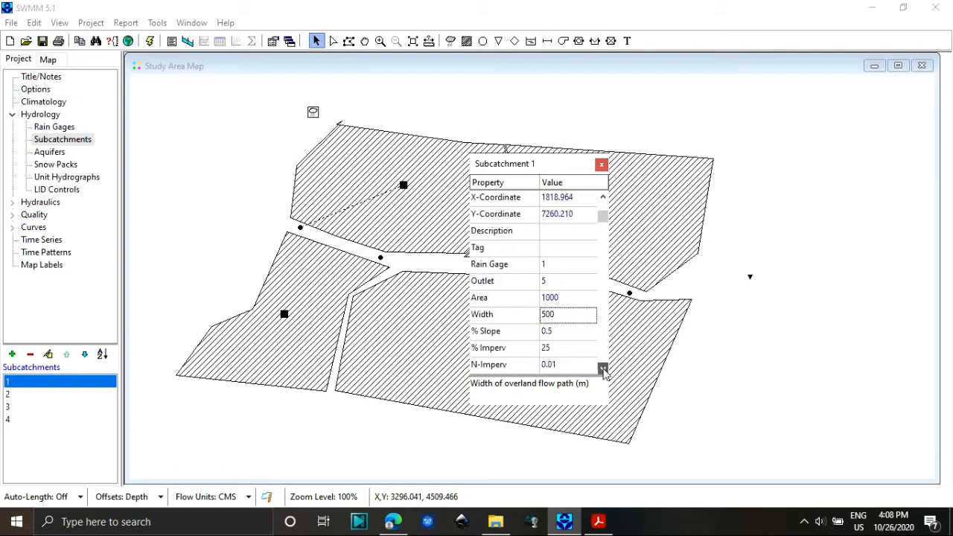
click(603, 369)
click(604, 370)
click(603, 369)
click(604, 370)
click(604, 369)
click(603, 369)
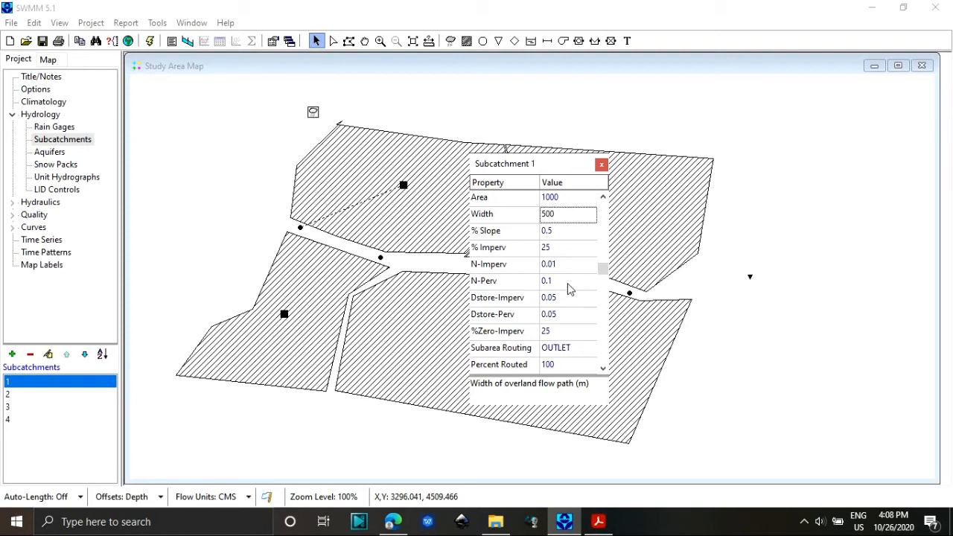
click(603, 369)
click(603, 370)
click(603, 369)
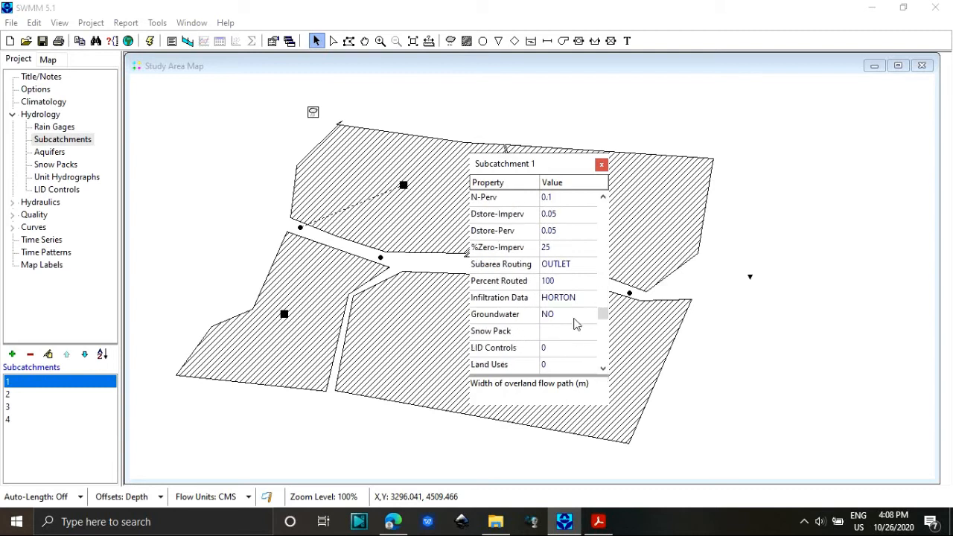
click(571, 300)
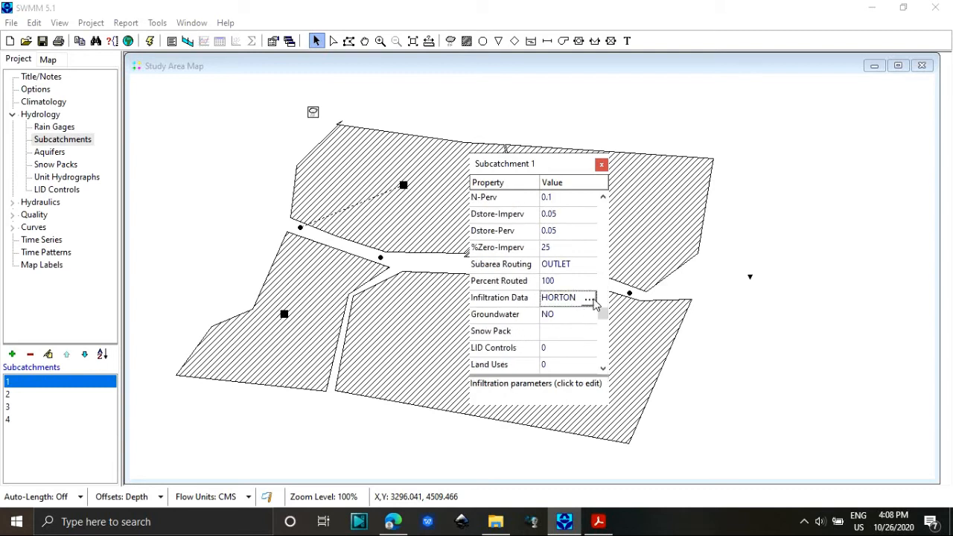
click(588, 299)
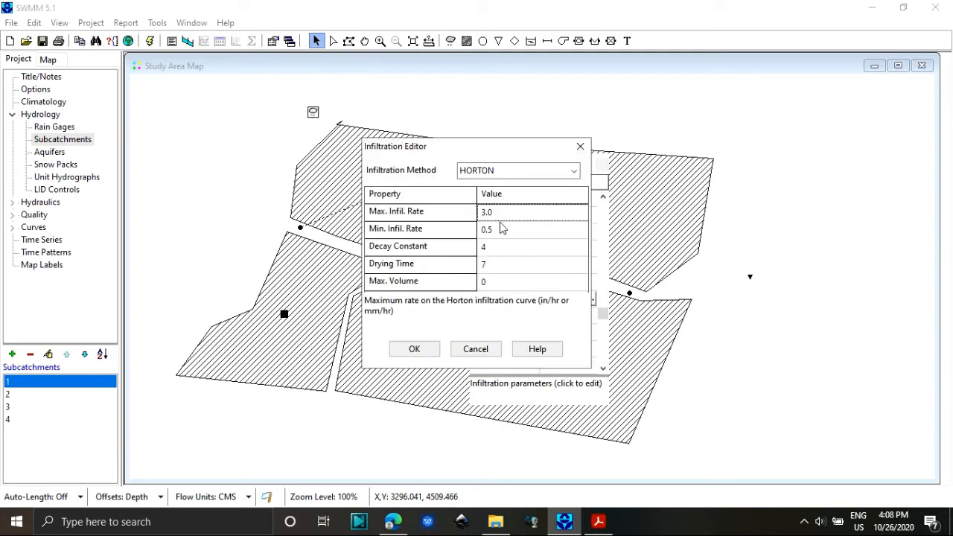
click(421, 348)
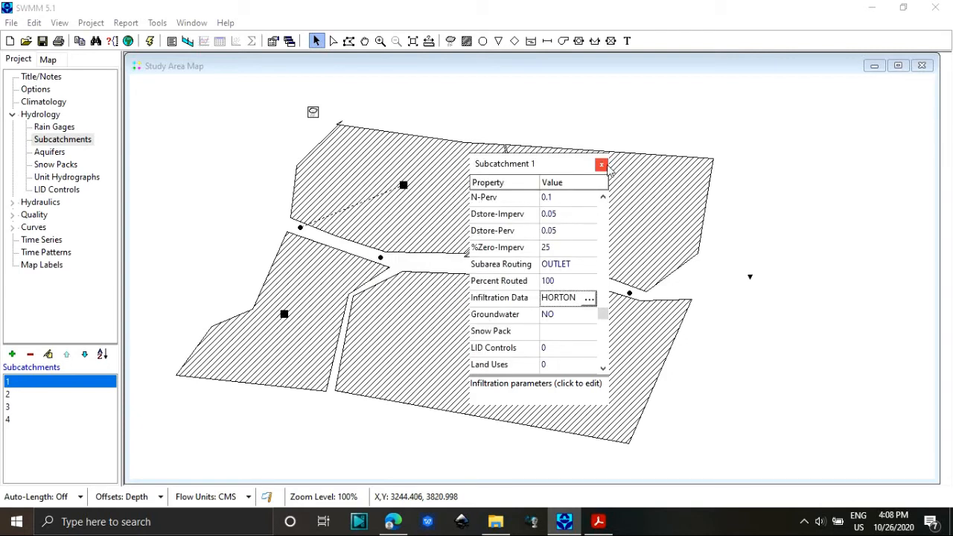
Assign rain gage 1 and outlet node 6 to subcatchment 3, and set its area to 1000 ha.
click(285, 316)
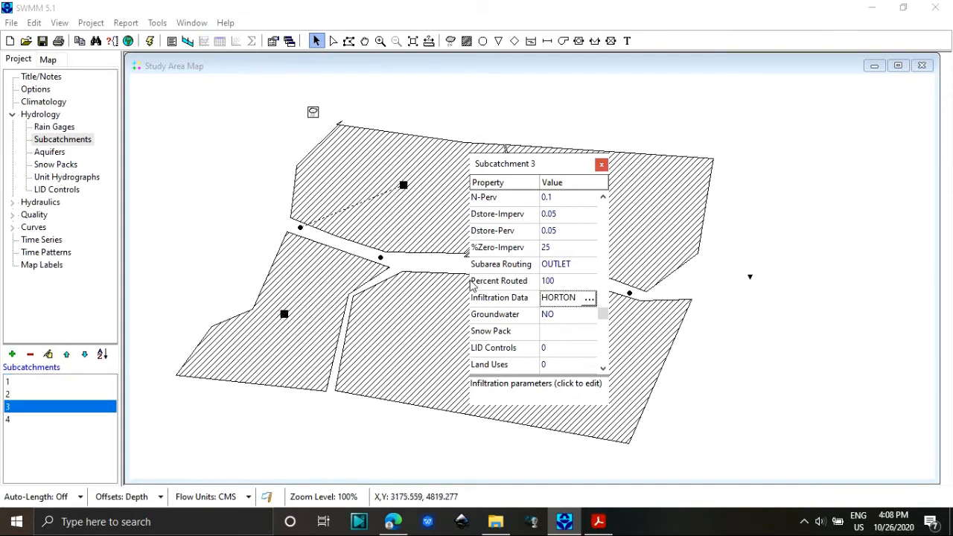
drag(602, 314, 599, 204)
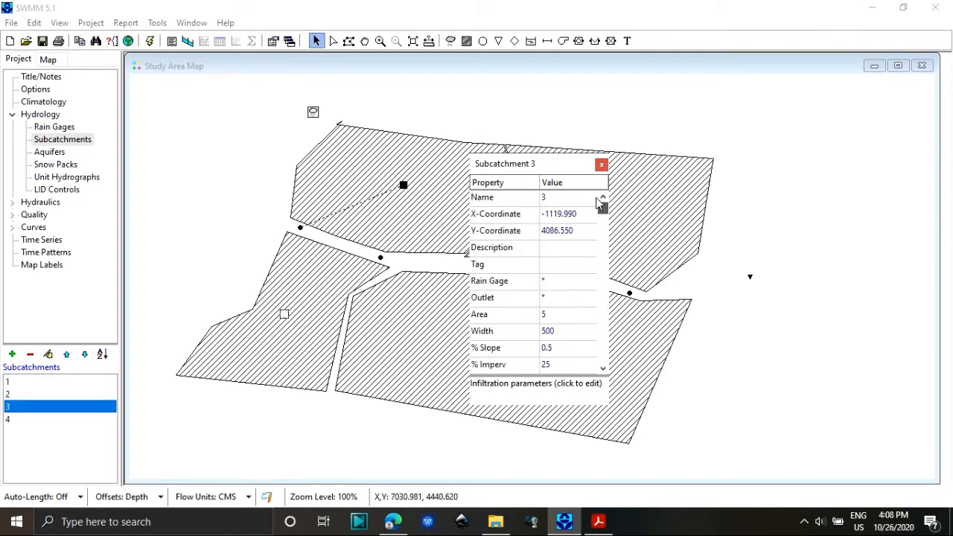
click(567, 280)
click(590, 281)
click(577, 297)
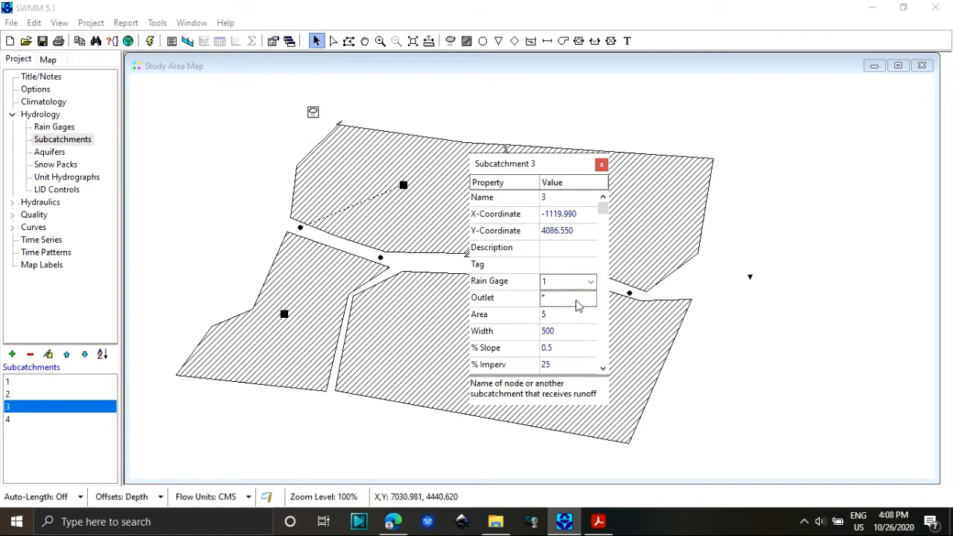
click(594, 299)
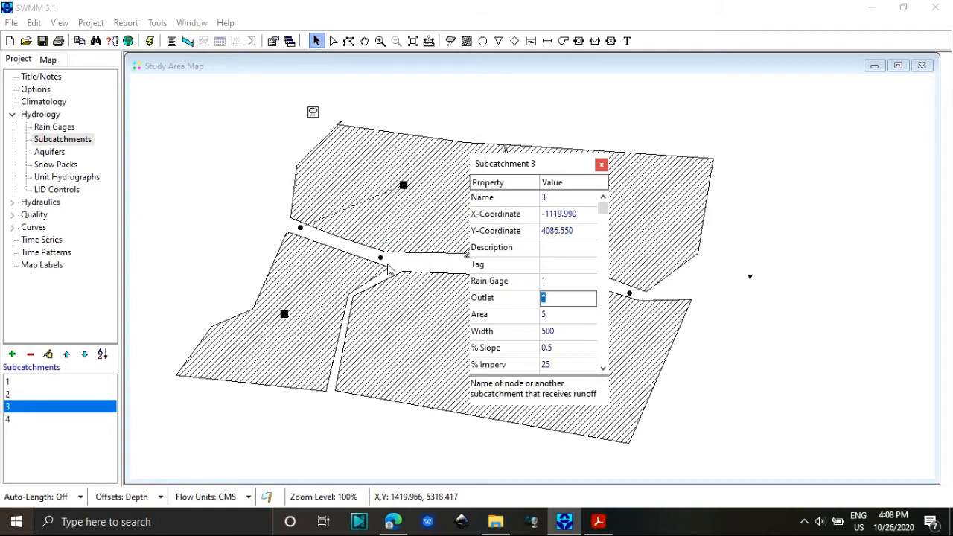
text(6)
click(560, 315)
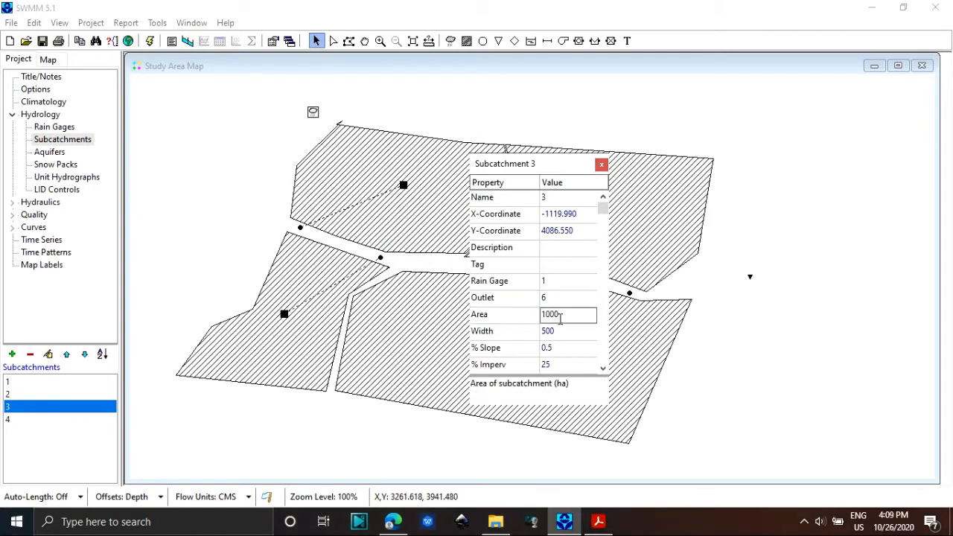
Set subcatchment 3's area to 1000 ha and its width to 60 m.
text(10000)
key(BackSpace)
click(556, 330)
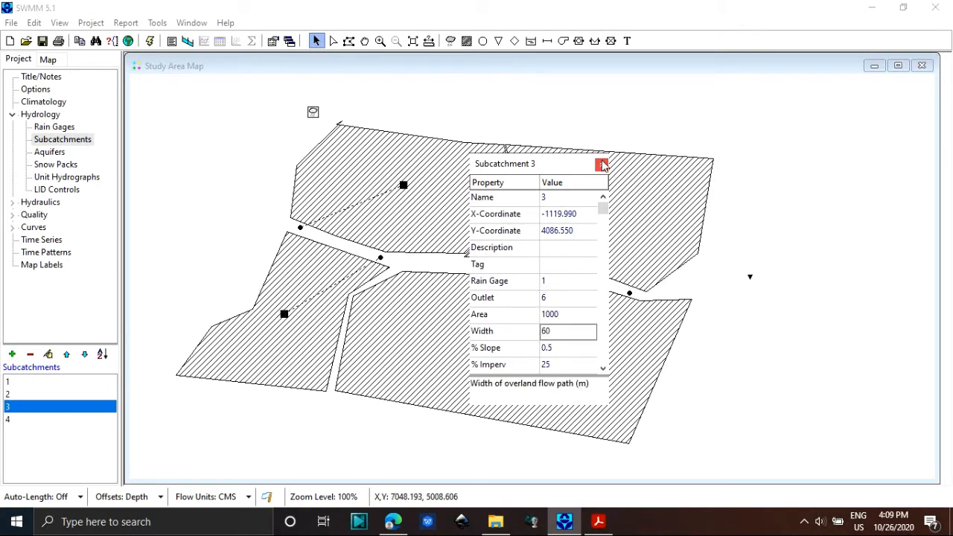
Assign rain gage 1 and outlet node 7 to subcatchment 2, keeping the property editor clear of the map nodes.
drag(544, 171, 426, 215)
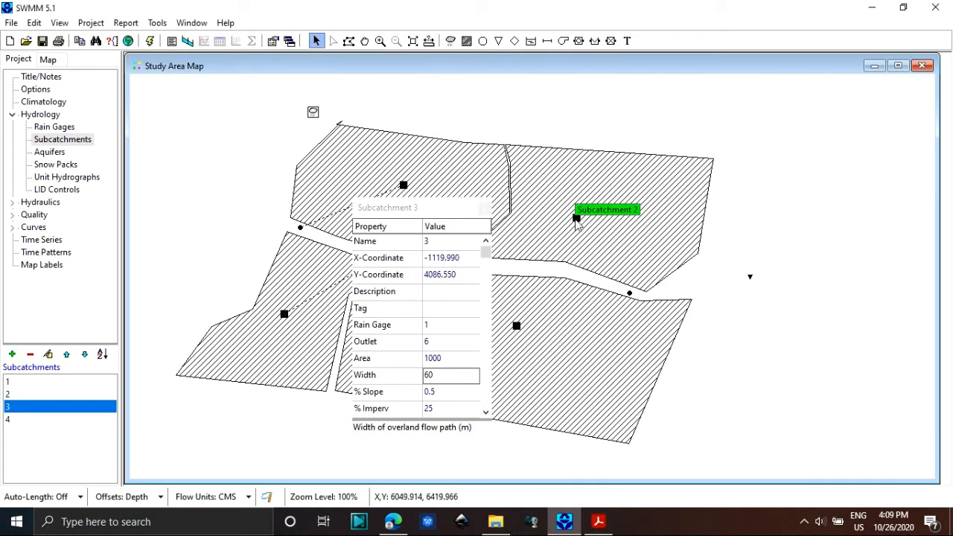
click(576, 218)
click(447, 325)
click(468, 342)
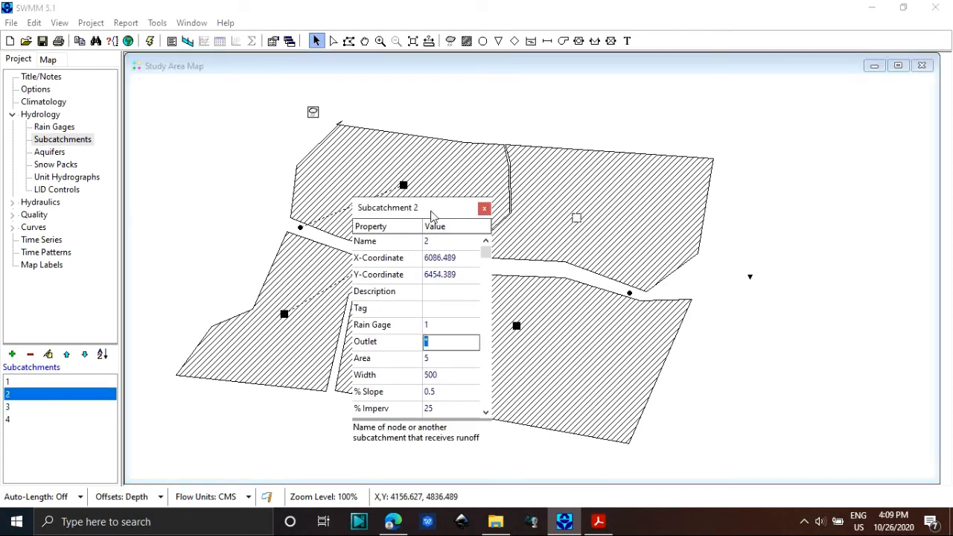
drag(431, 214, 346, 264)
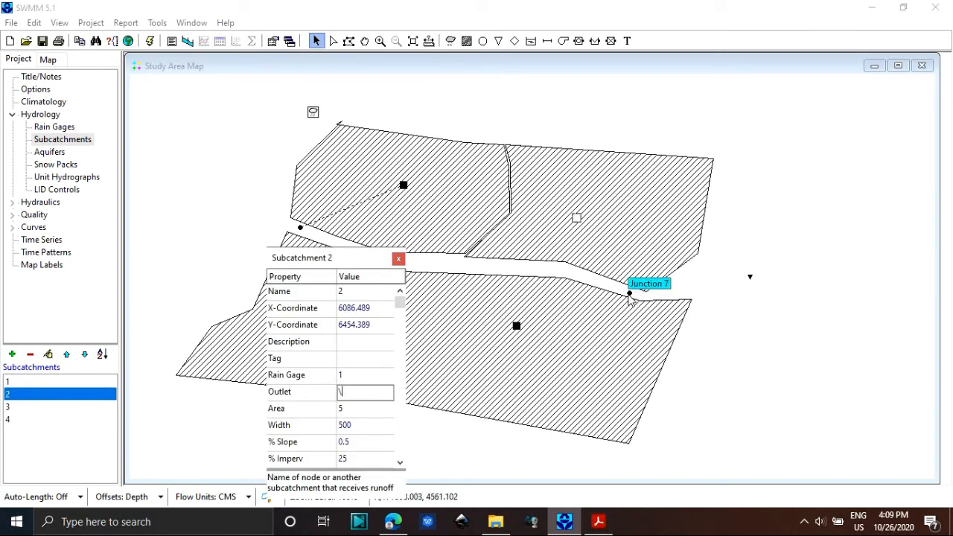
text(7)
Set subcatchment 2's area to 100 ha and its width to 50 m.
click(380, 407)
text(100)
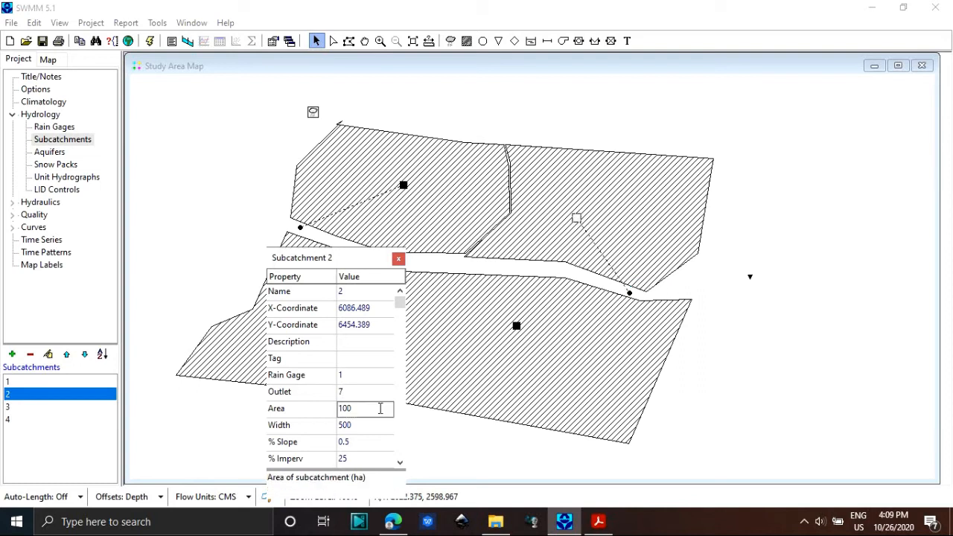
key(Return)
text(50)
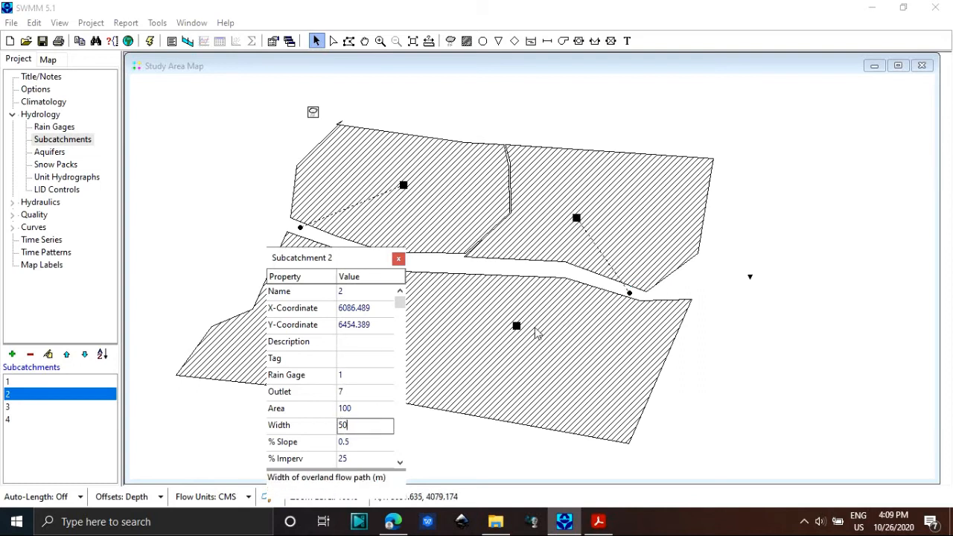
Check subcatchment 4's properties and close the property editor.
click(516, 335)
click(489, 330)
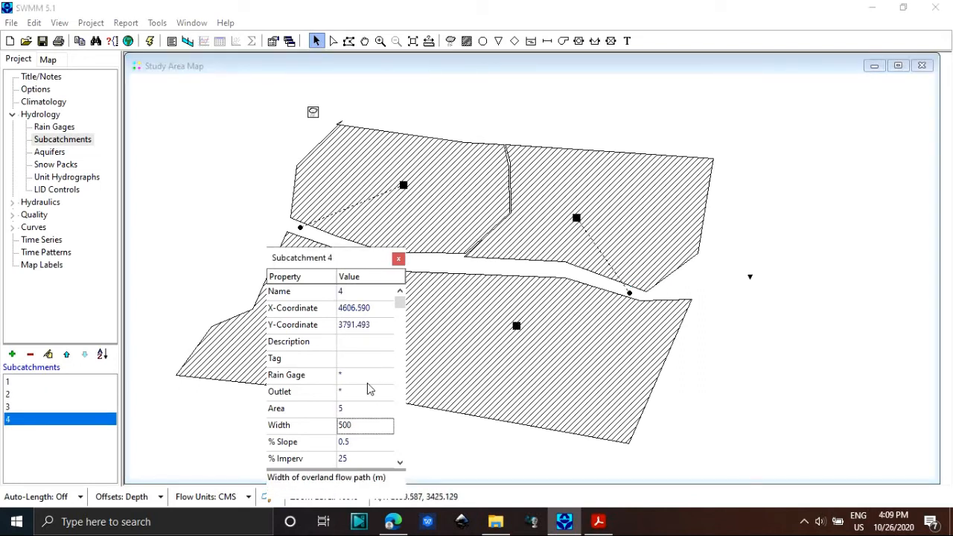
click(398, 259)
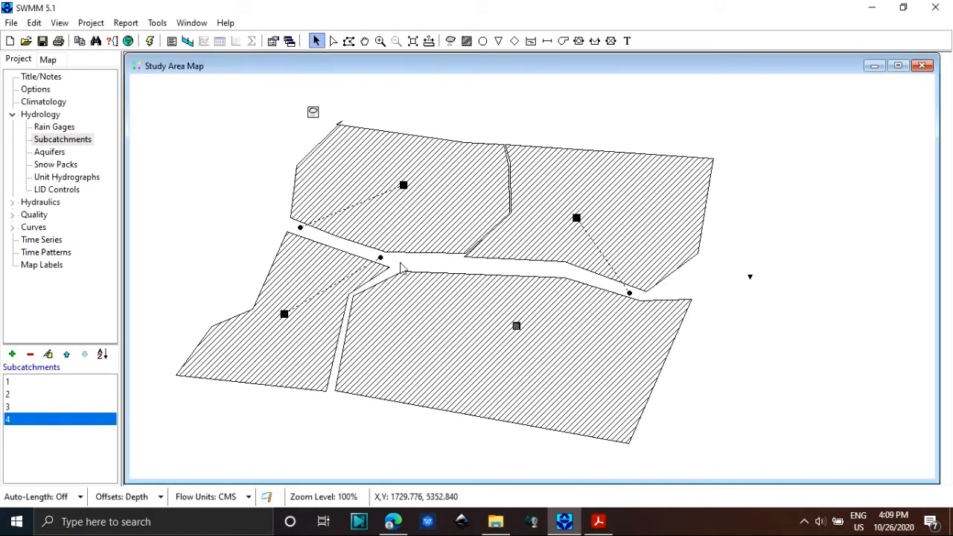
Draw conduits from node 5 to node 6, from node 6 along the channel to node 7, and from node 7 to outfall 8.
click(546, 41)
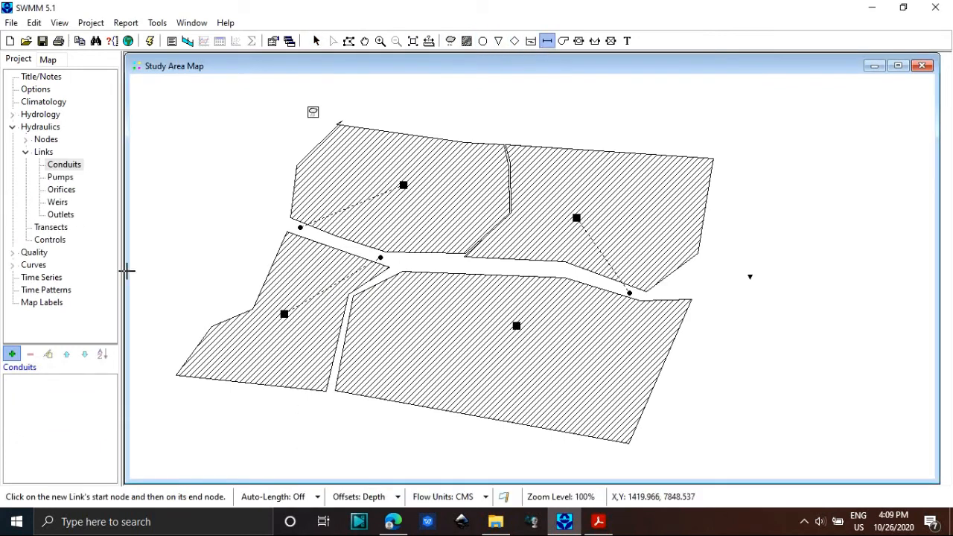
click(300, 226)
click(381, 256)
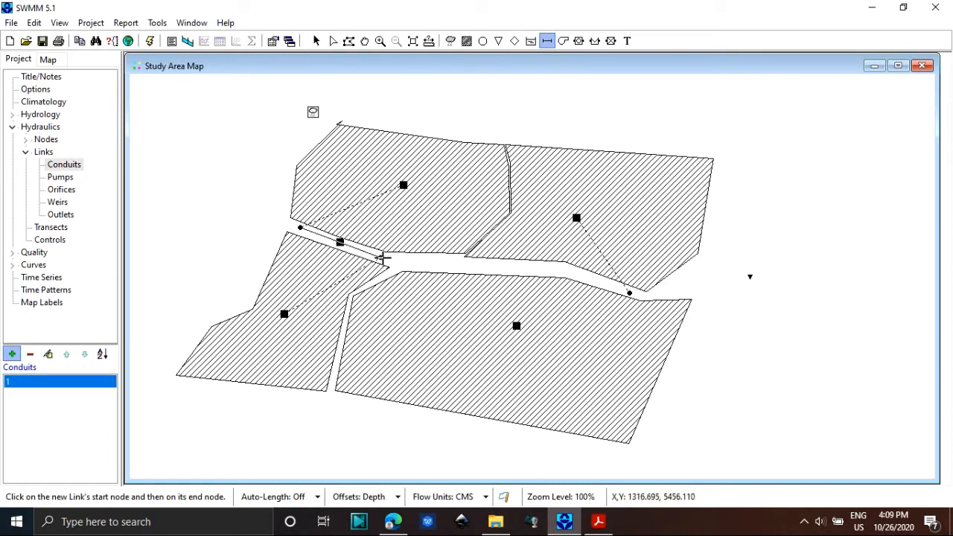
click(380, 257)
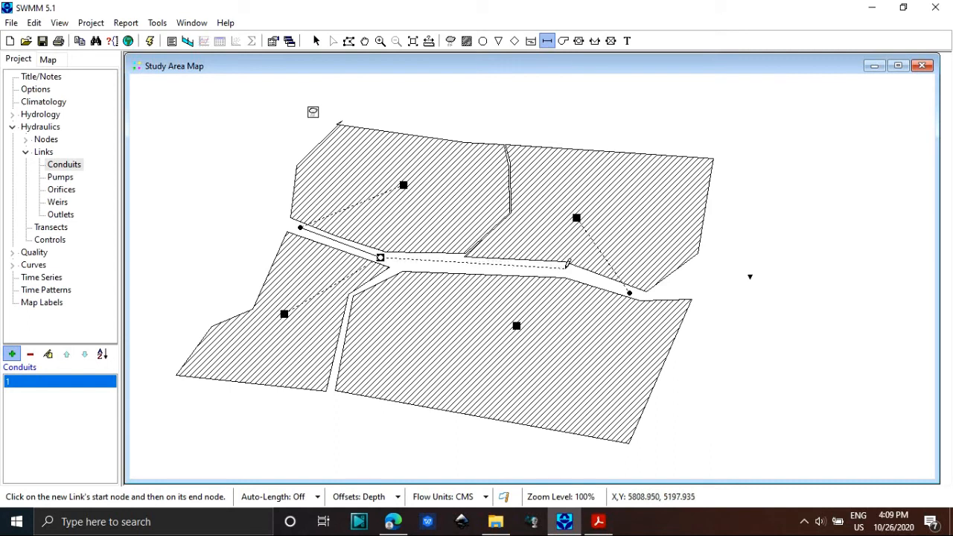
click(629, 290)
click(629, 292)
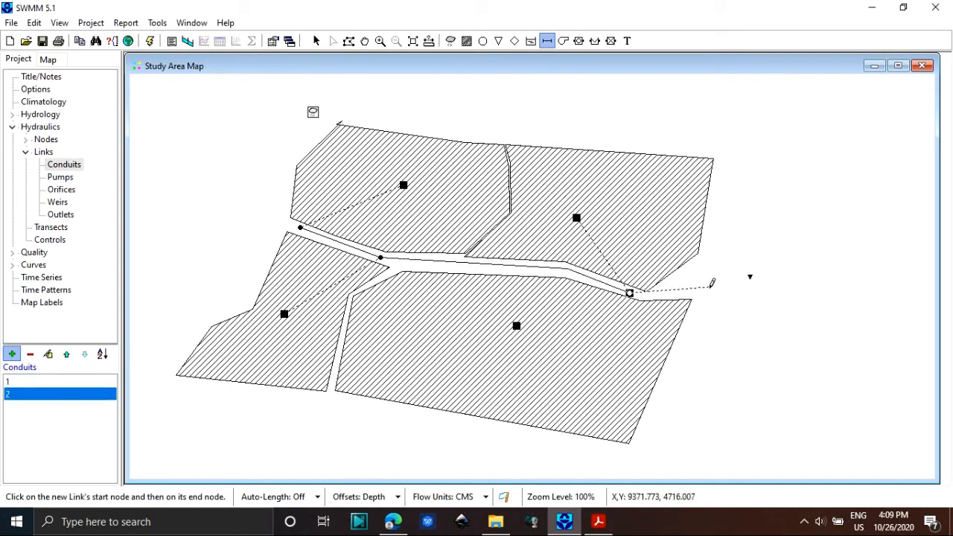
click(750, 276)
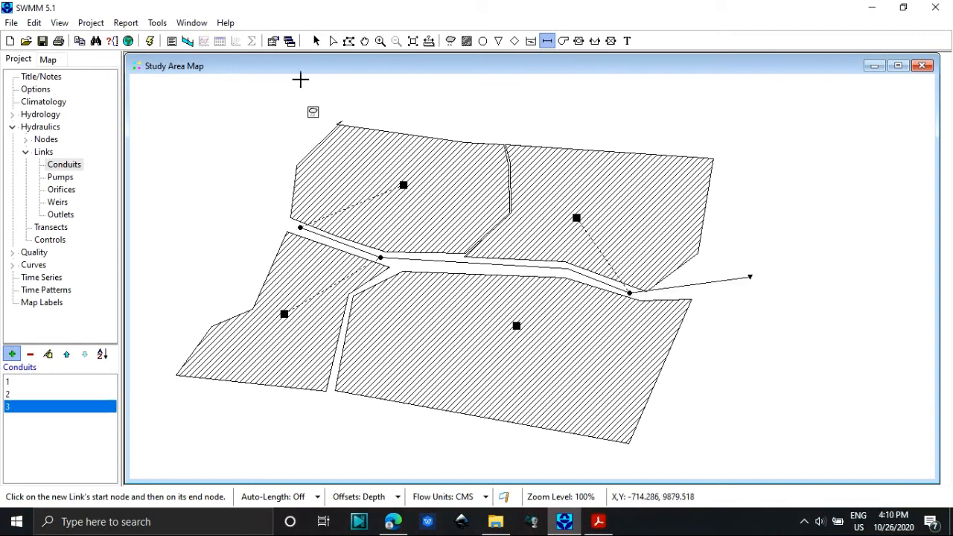
click(316, 41)
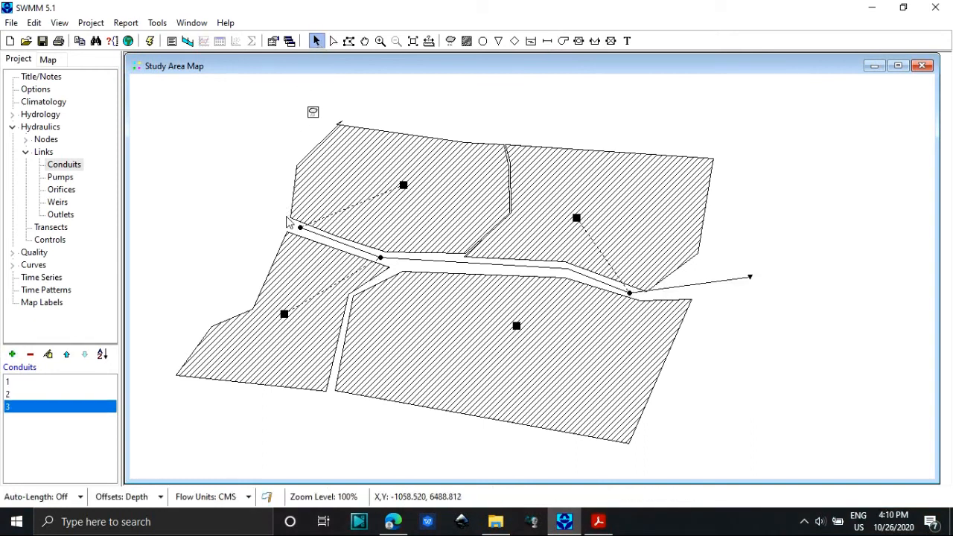
Open conduit 1's cross-section geometry and choose the Irregular shape.
click(321, 239)
right_click(320, 237)
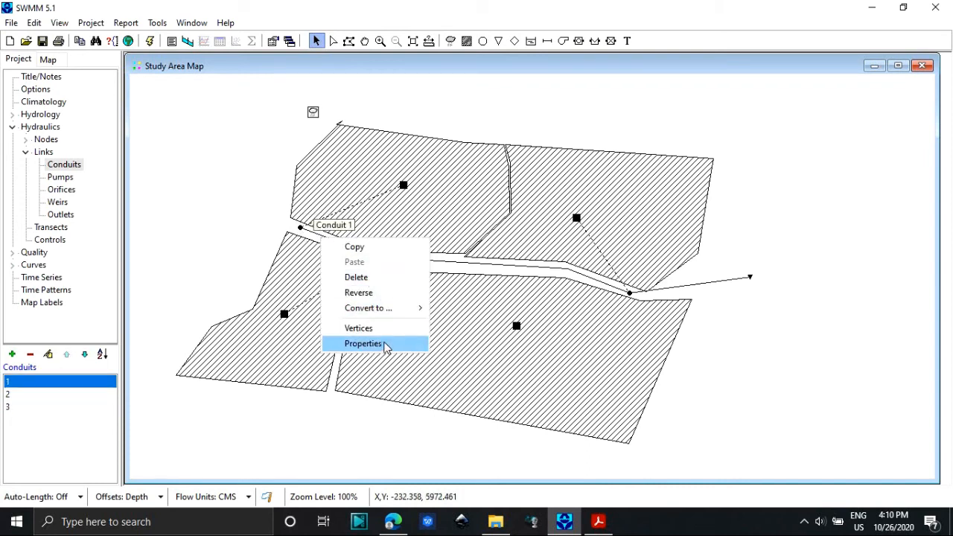
click(384, 344)
click(364, 376)
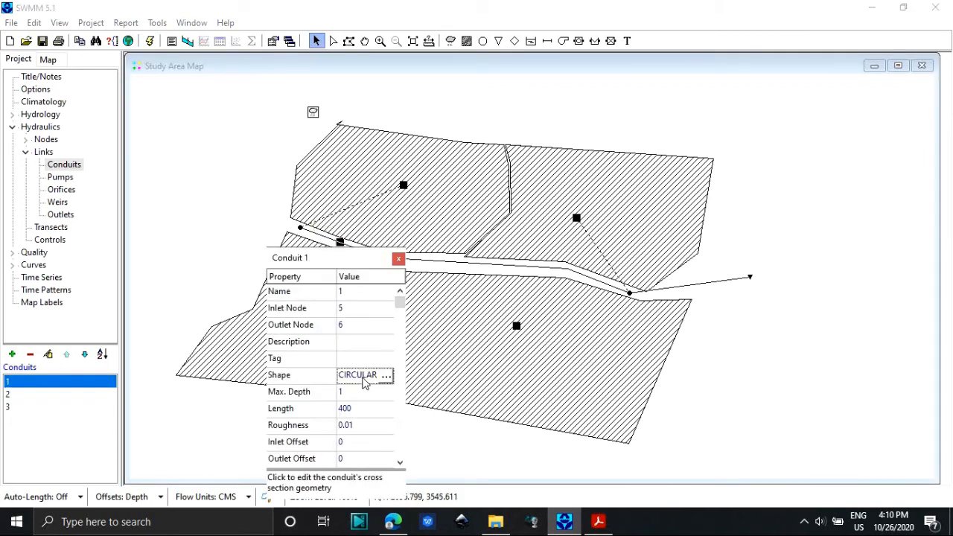
click(386, 376)
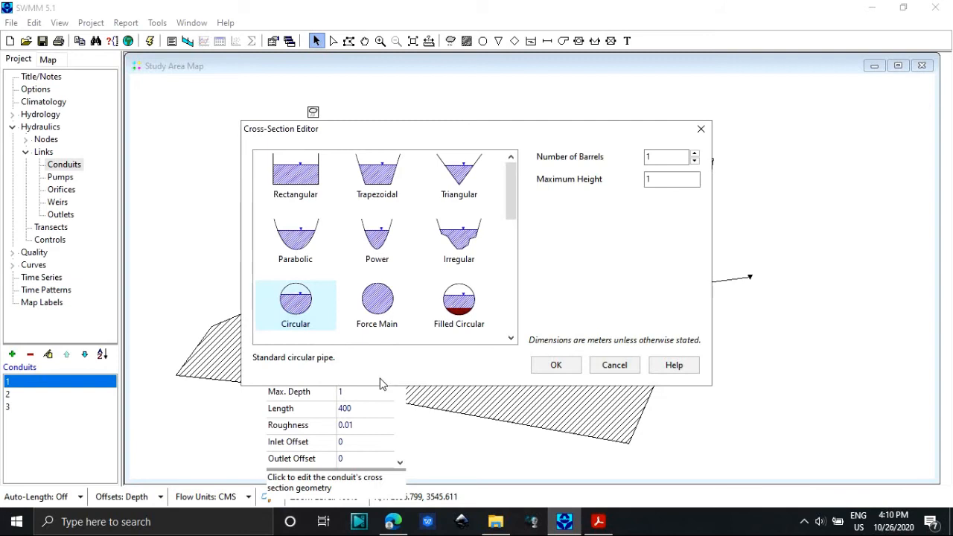
click(295, 186)
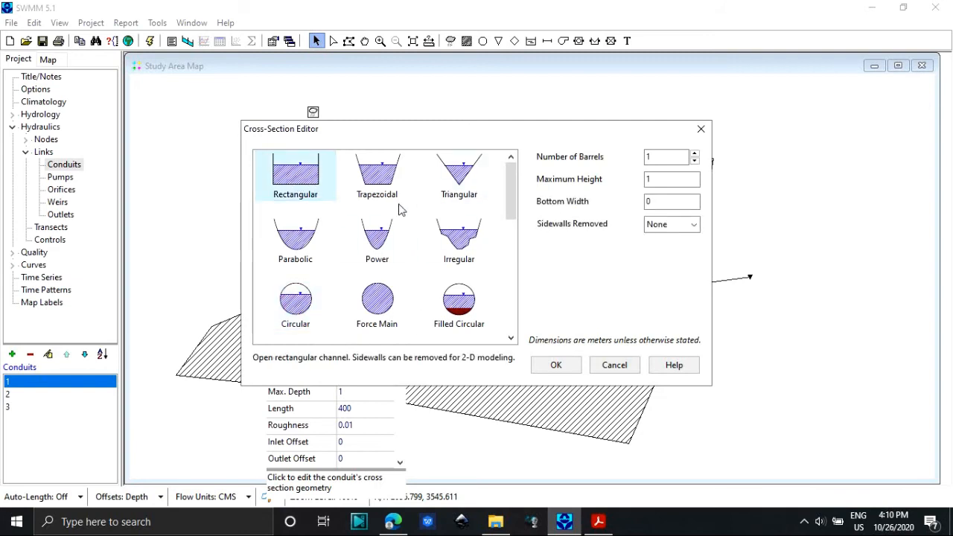
click(456, 200)
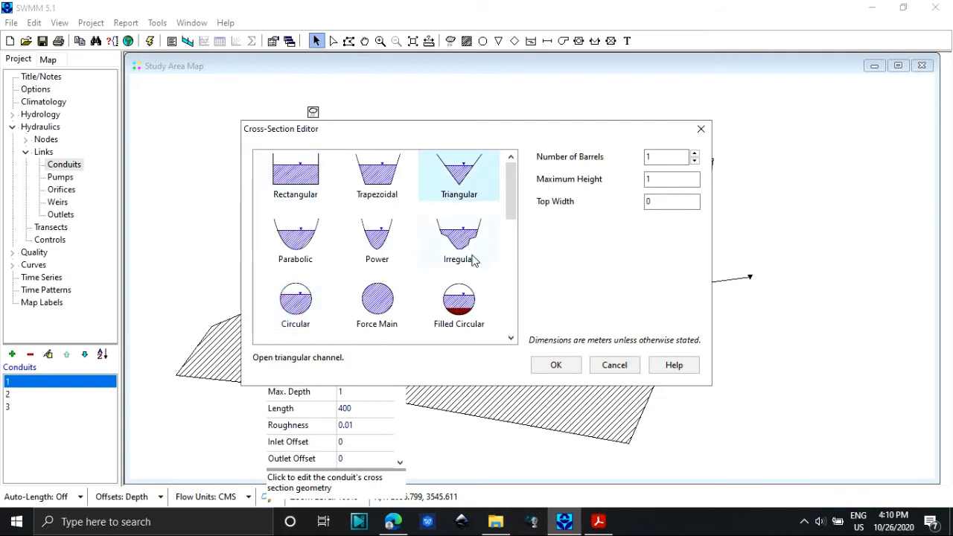
click(471, 261)
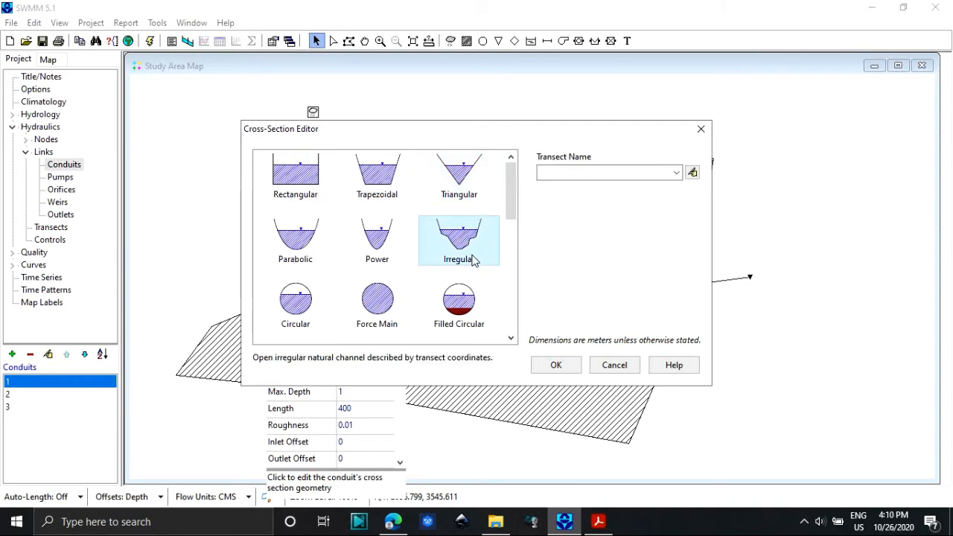
Start a new transect for the irregular channel and name it 1.
click(692, 173)
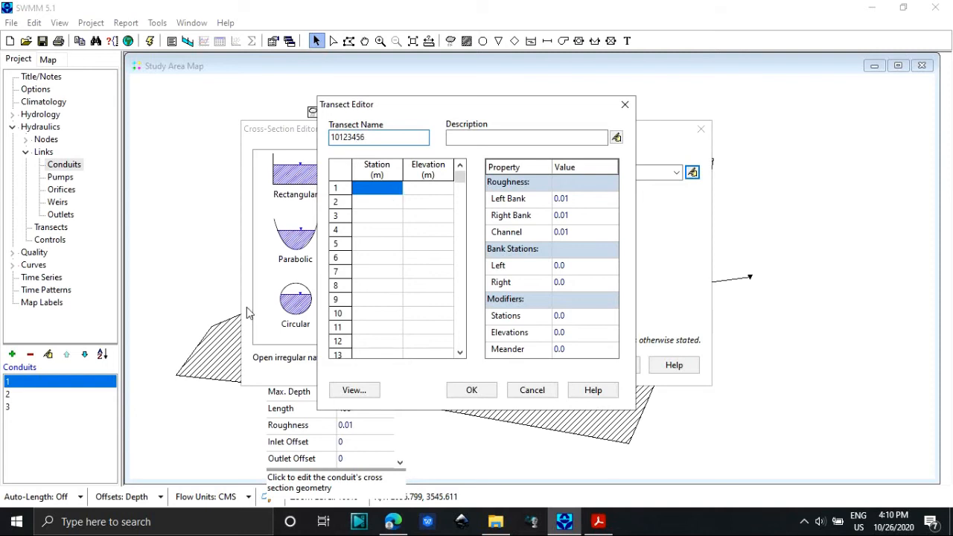
key(BackSpace)
key(BackSpace)
key(BackSpace)
key(BackSpace)
key(BackSpace)
key(BackSpace)
key(BackSpace)
key(BackSpace)
Enter transect stations from 0 to 8 m at 1 m intervals.
click(386, 193)
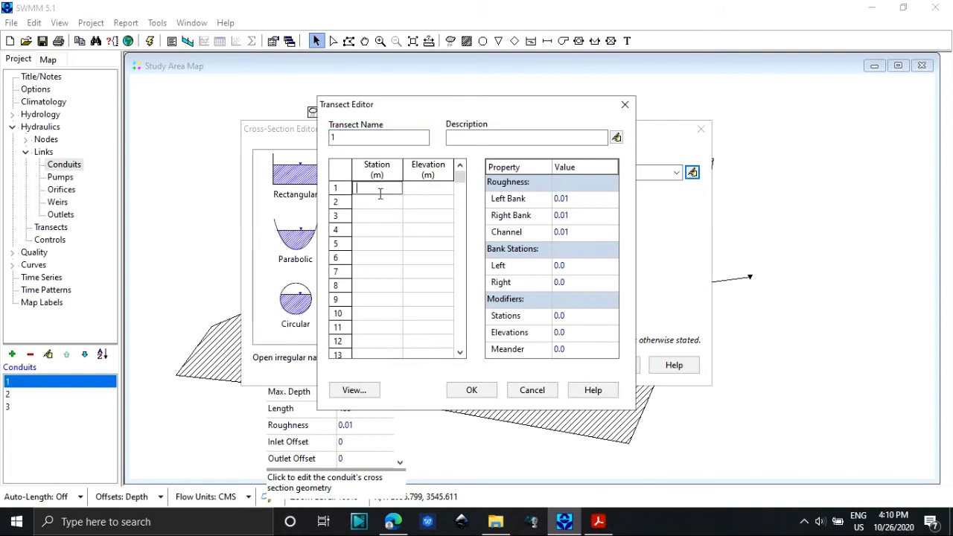
text(0)
key(Return)
text(1)
key(Return)
text(2)
key(Return)
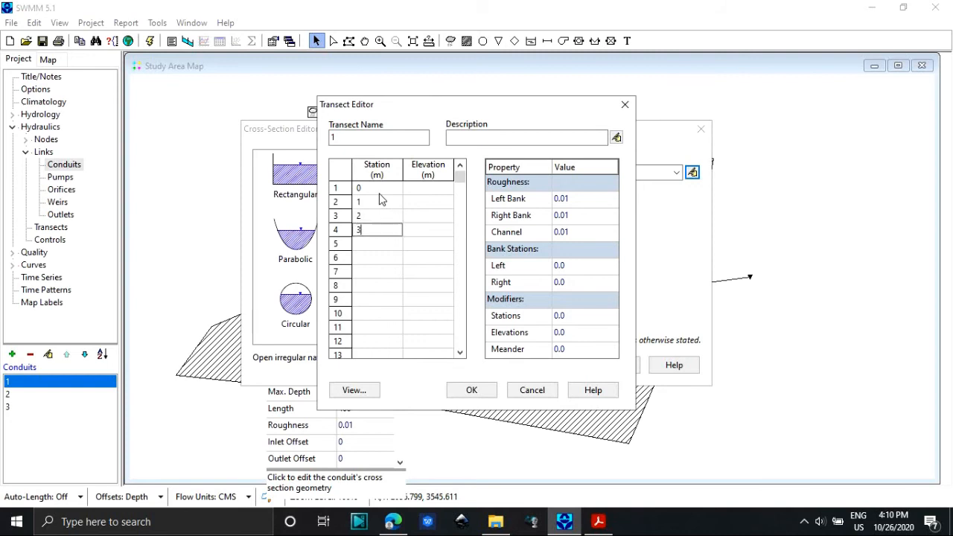
text(3)
key(Return)
text(4 5)
key(Return)
text(6)
key(Return)
text(7)
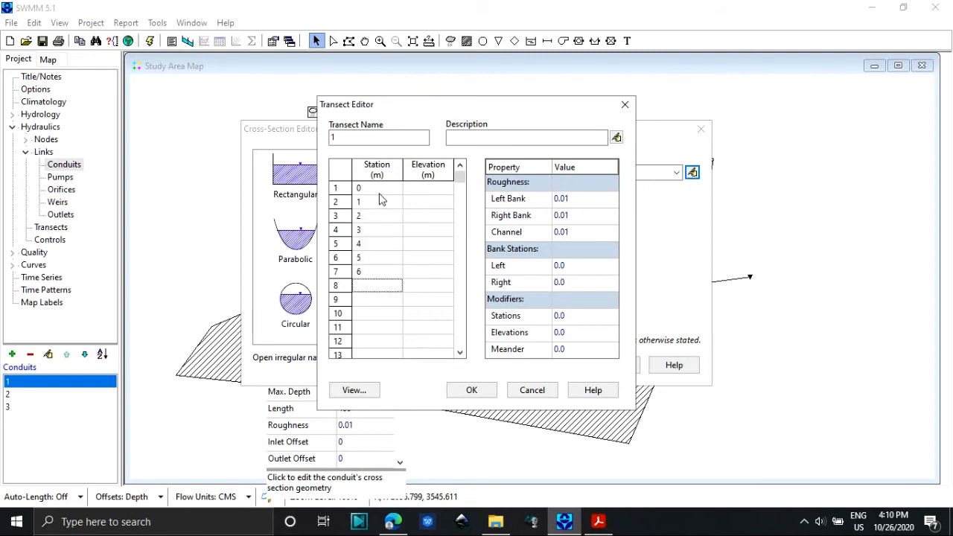
key(Return)
text(8)
Fill in the transect's elevations, starting with 0, 1, 4, 5 and 4 m, and apply the transect to conduit 1.
click(428, 190)
text(0)
key(Return)
text(1)
key(Return)
text(4)
key(Return)
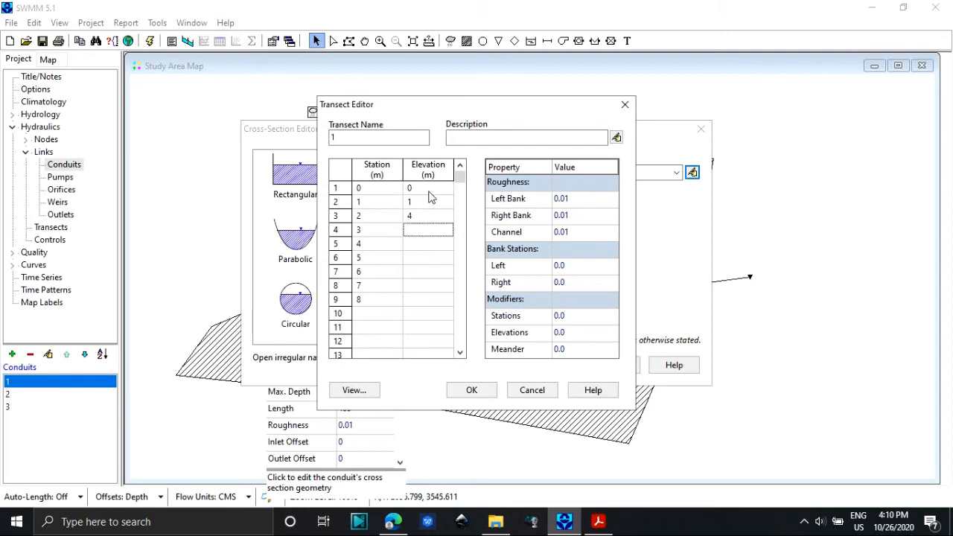
text(5)
key(Return)
text(4)
key(Return)
key(Return)
key(Return)
text(1)
key(Return)
click(472, 389)
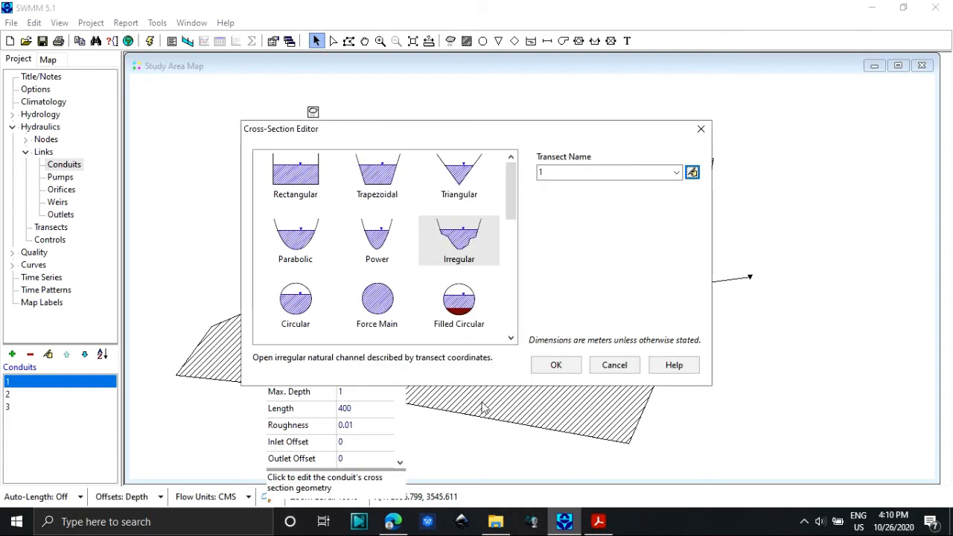
click(557, 366)
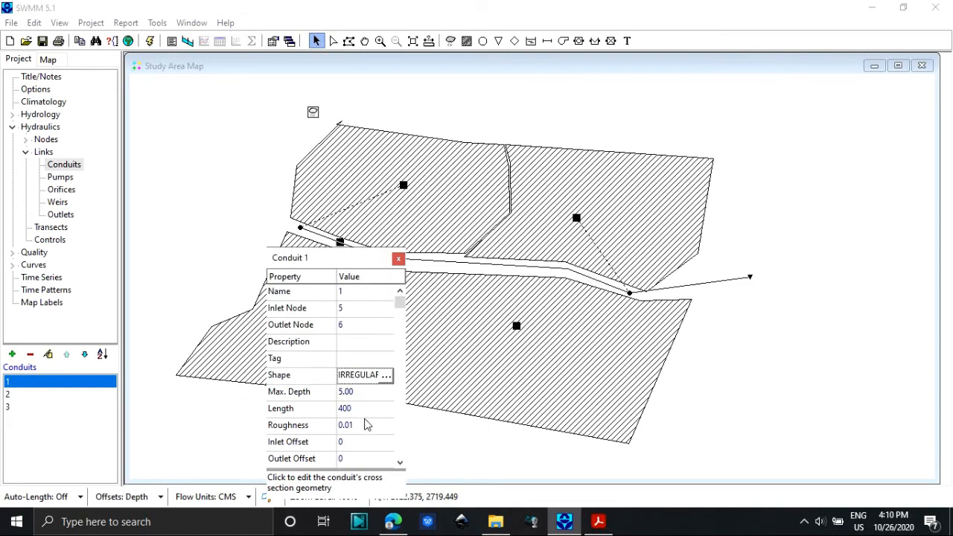
Review conduit 1's length and its remaining properties.
click(399, 462)
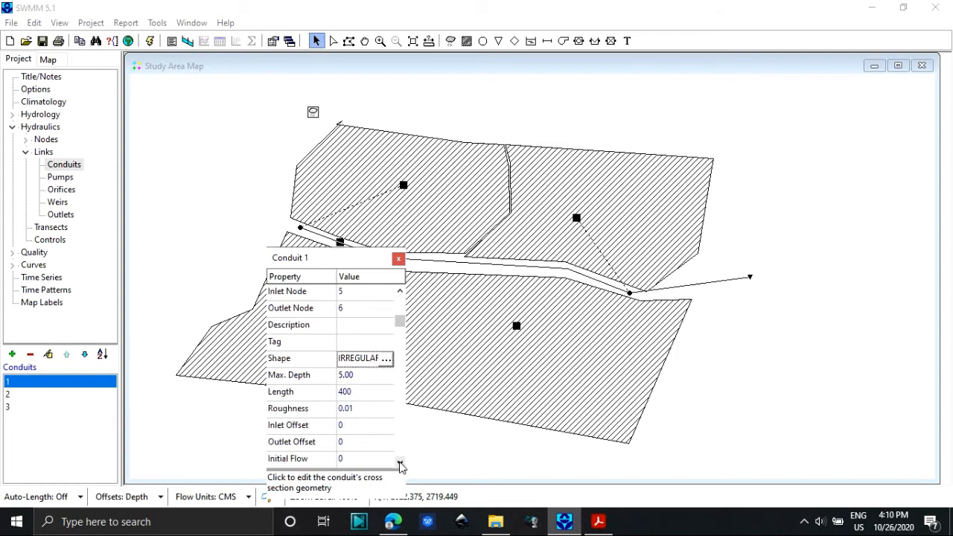
click(400, 462)
click(400, 462)
click(364, 360)
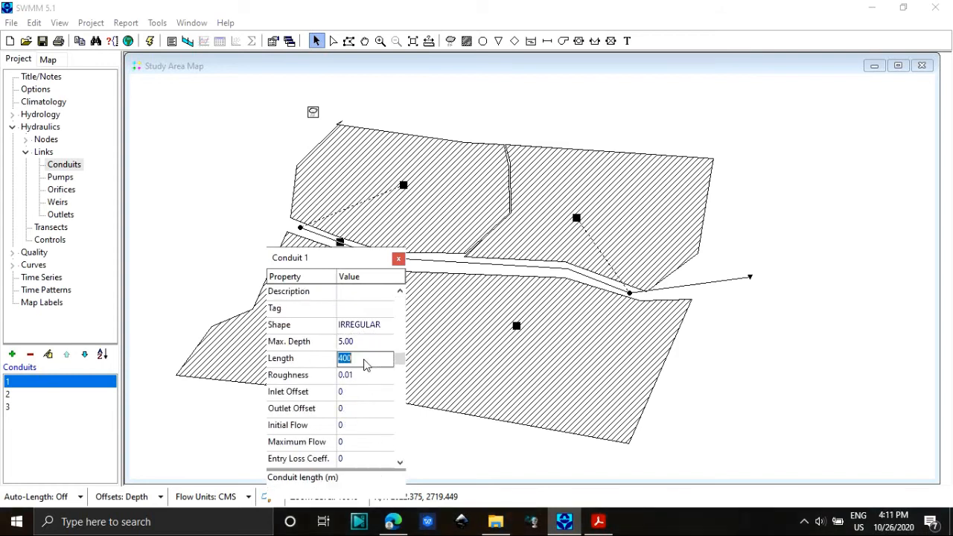
click(400, 462)
click(399, 462)
click(400, 463)
click(400, 462)
Give conduit 2 an Irregular cross-section that uses transect 1.
click(480, 271)
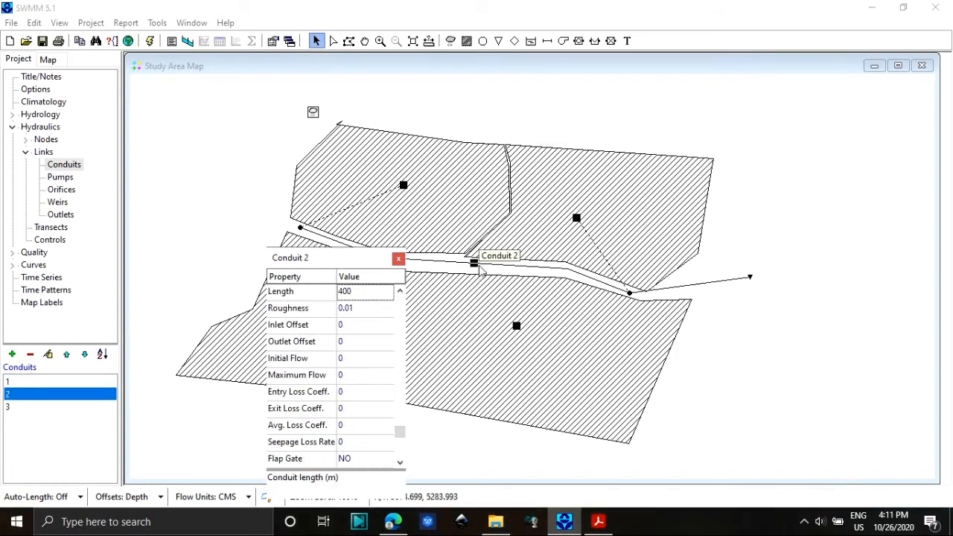
right_click(480, 271)
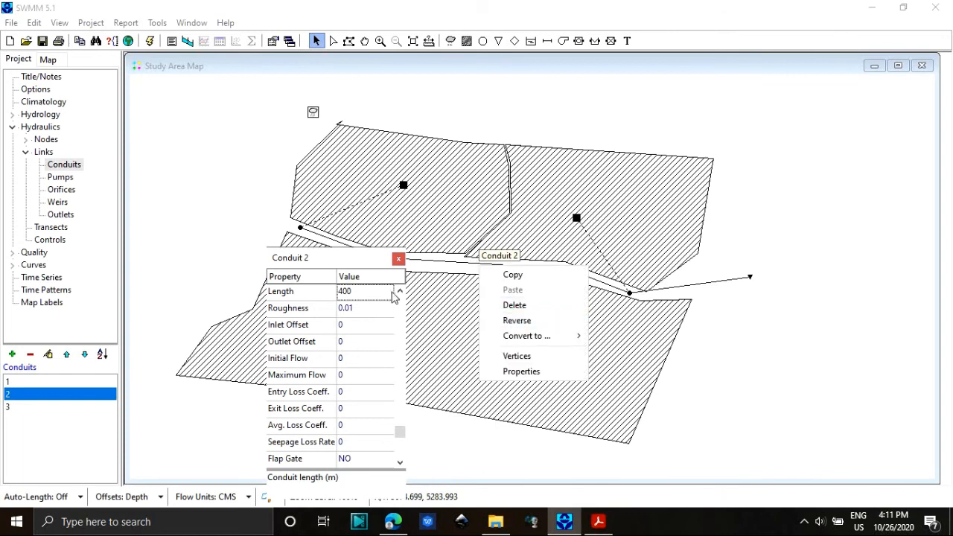
click(399, 291)
click(400, 291)
click(399, 291)
click(400, 291)
click(400, 291)
click(384, 344)
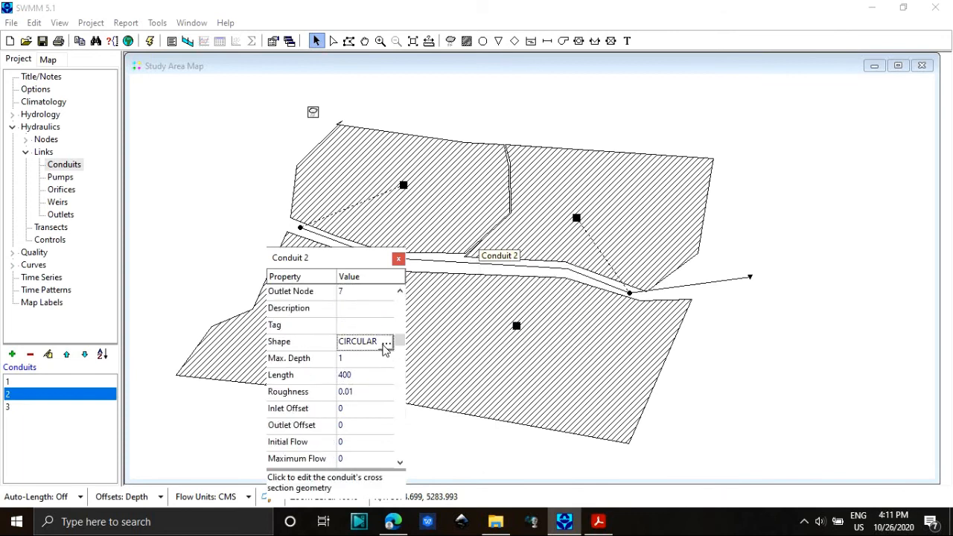
click(385, 344)
click(459, 249)
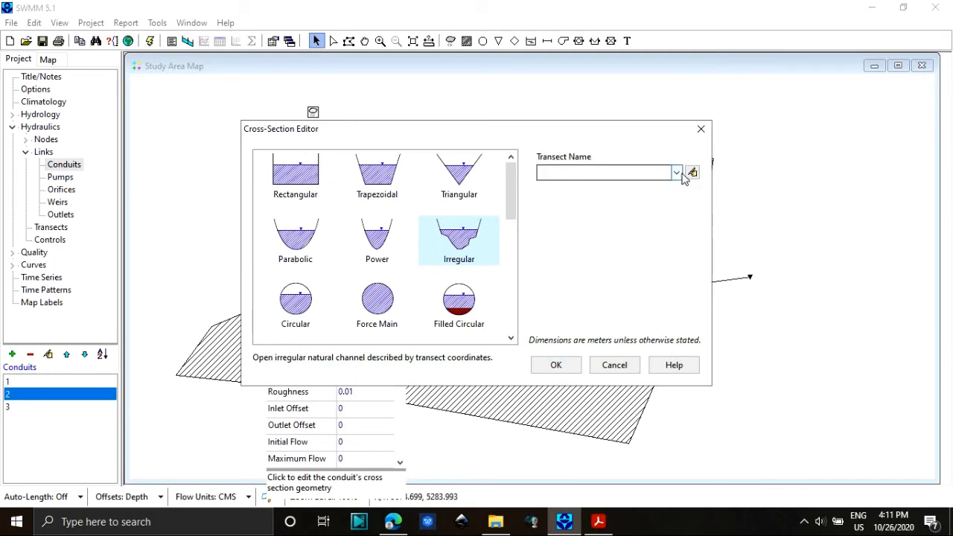
click(676, 172)
click(628, 187)
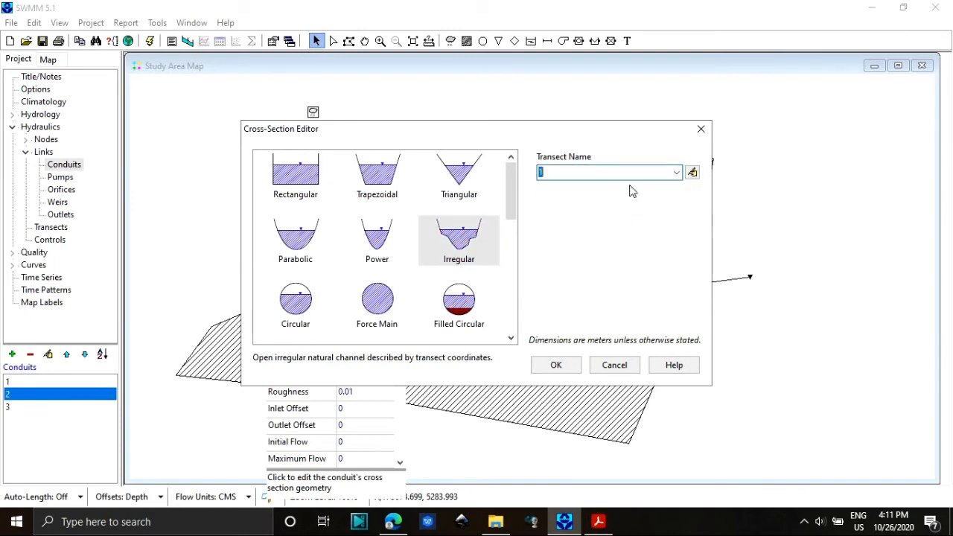
click(557, 365)
Give conduit 3 an Irregular cross-section that uses transect 1.
click(652, 298)
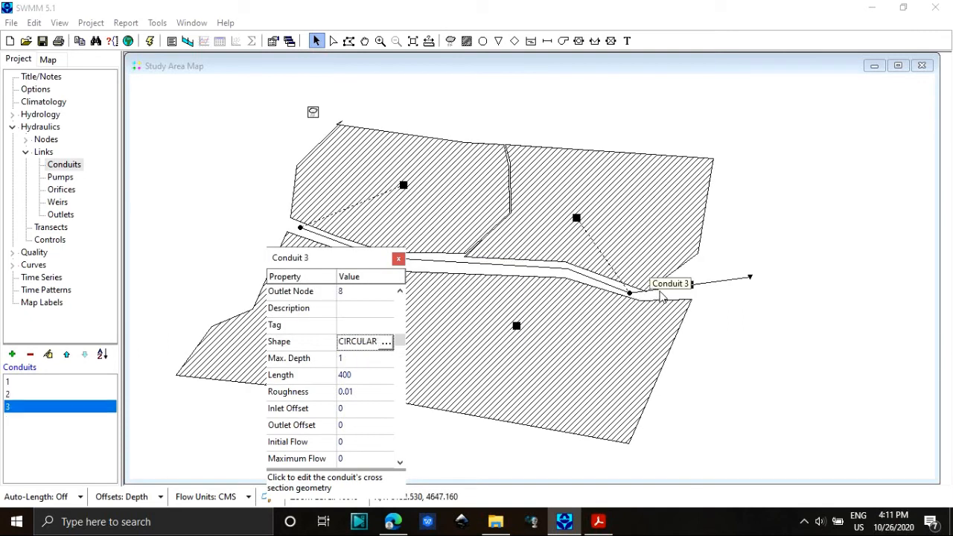
click(385, 342)
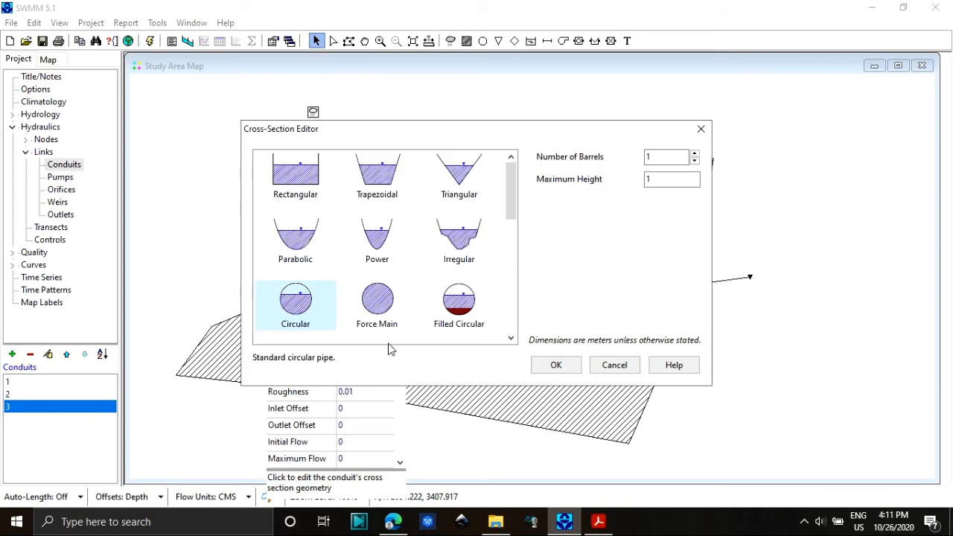
click(472, 249)
click(646, 173)
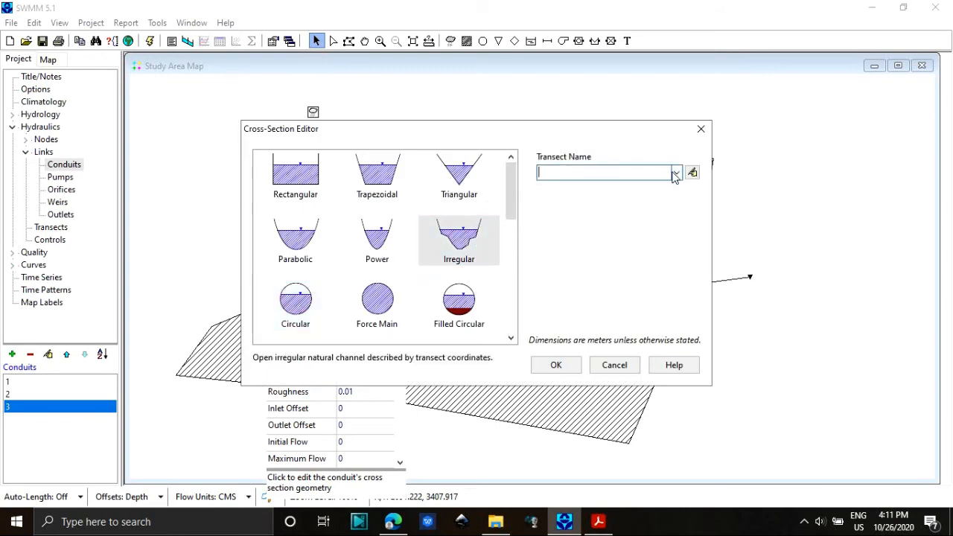
click(675, 173)
click(657, 187)
click(555, 364)
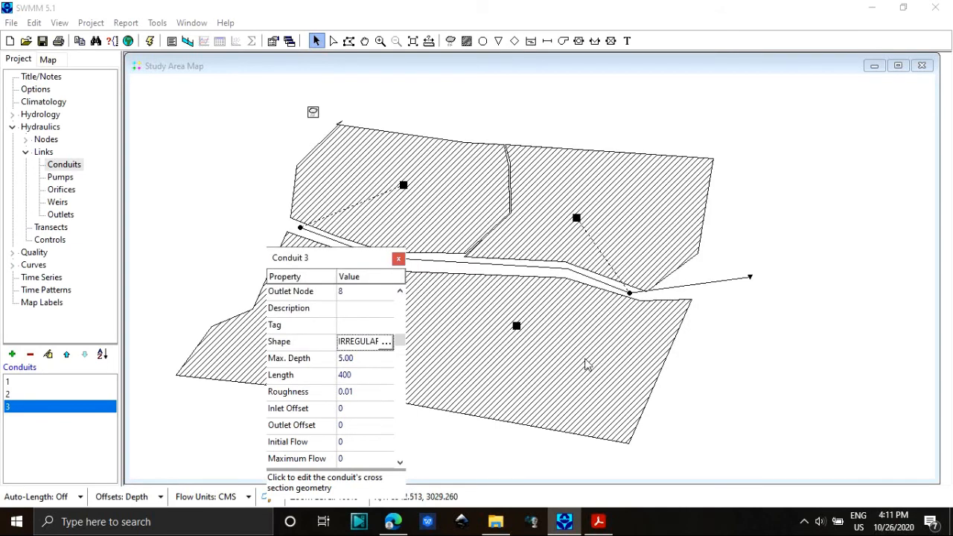
click(401, 259)
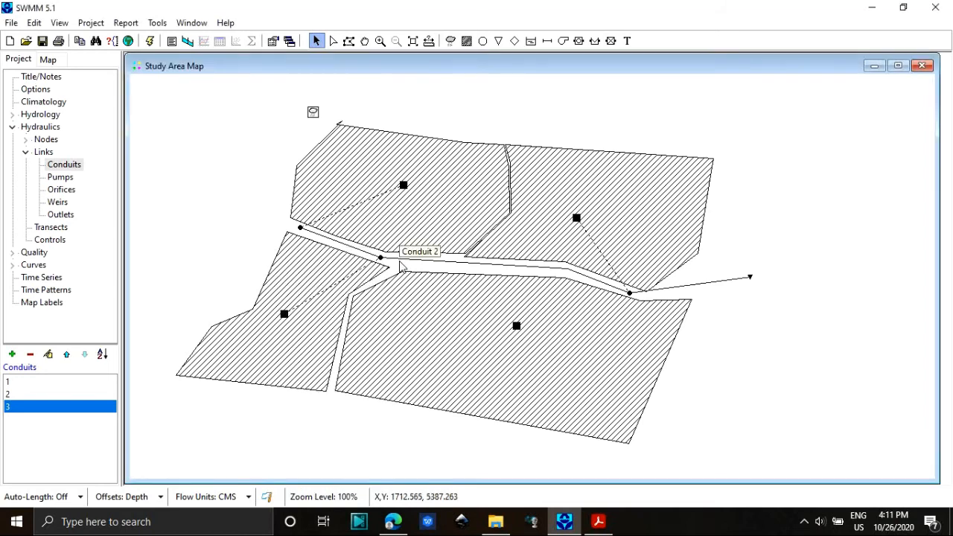
Run the simulation and read the status report for the reason of any failure.
click(151, 45)
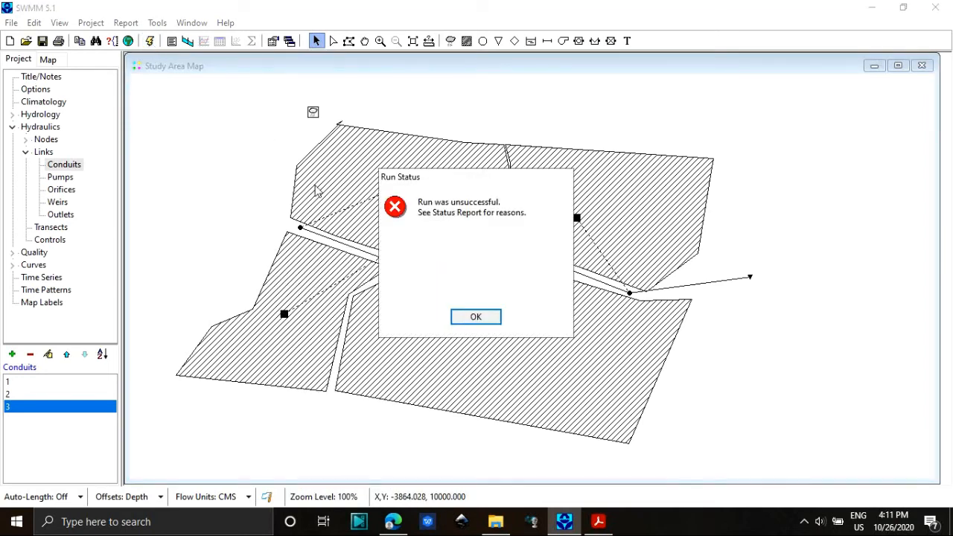
click(491, 318)
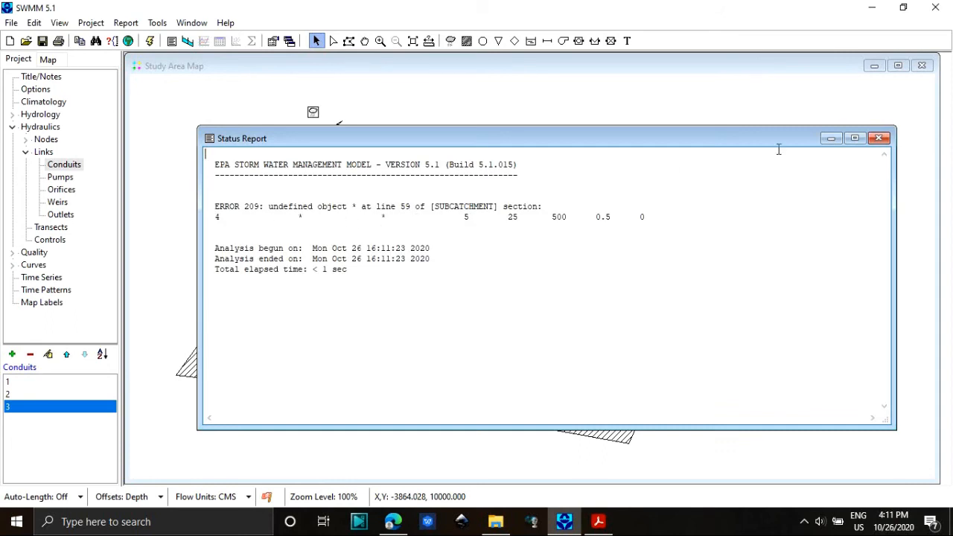
click(878, 138)
Assign rain gage 1 to subcatchment 4 and set its outlet to node 7.
click(517, 325)
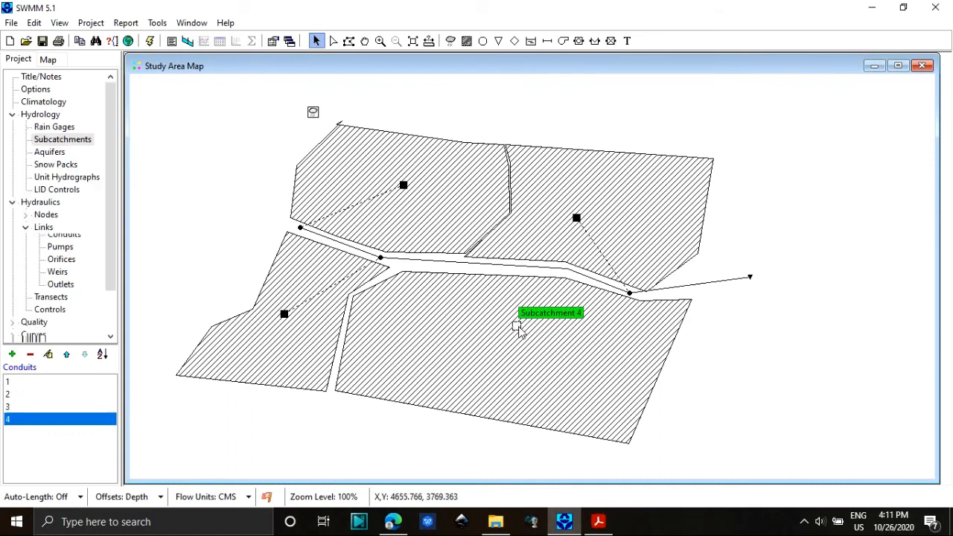
right_click(521, 326)
click(565, 400)
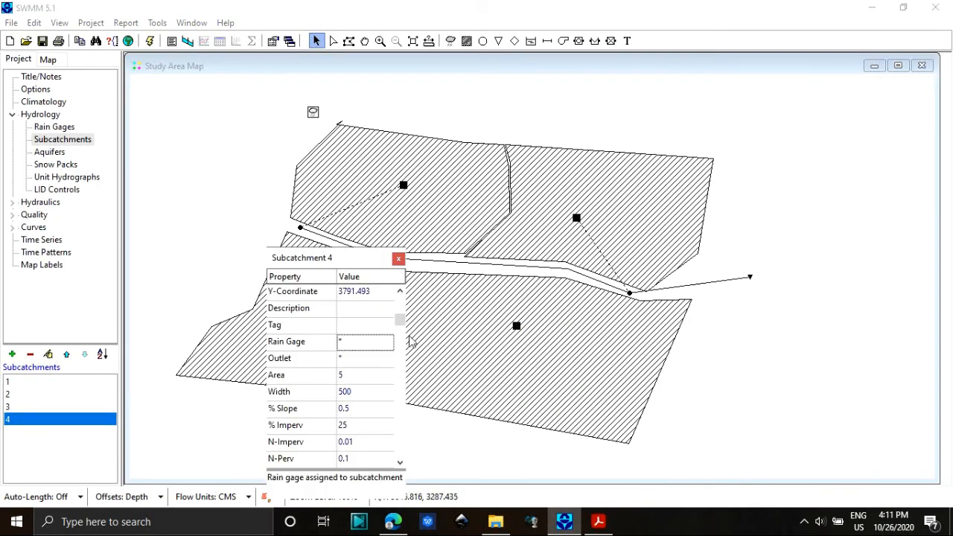
click(387, 343)
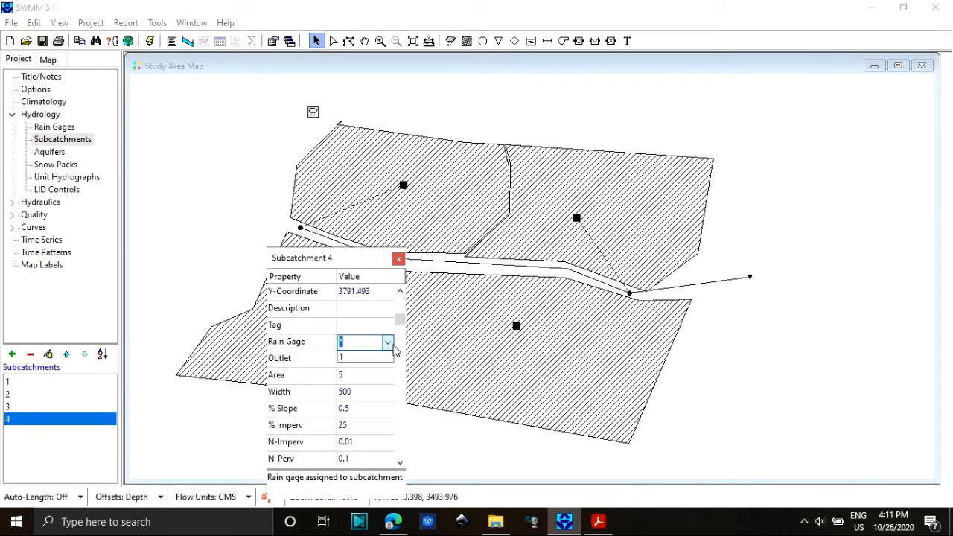
click(382, 358)
click(390, 357)
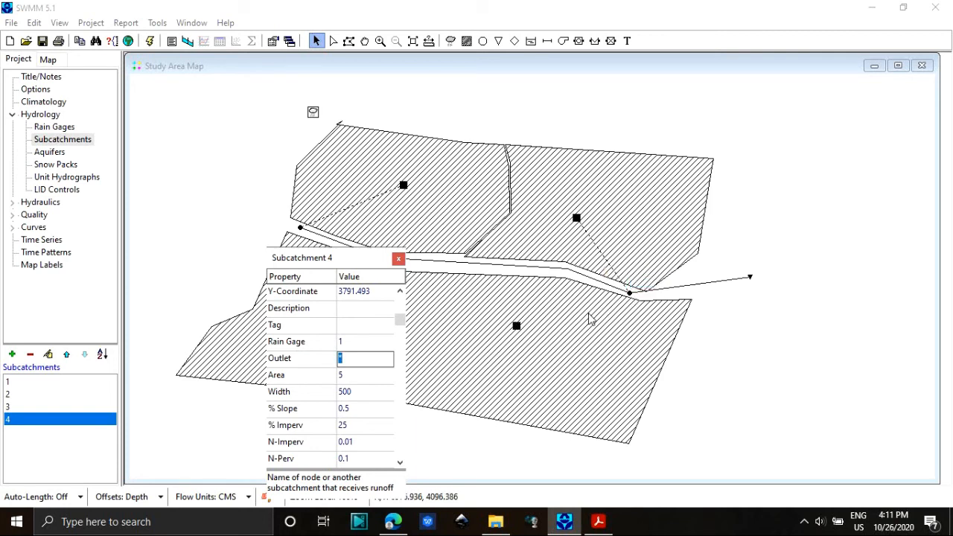
click(399, 259)
Run the simulation again and review the Subcatchment Runoff summary across to the runoff coefficients.
click(151, 42)
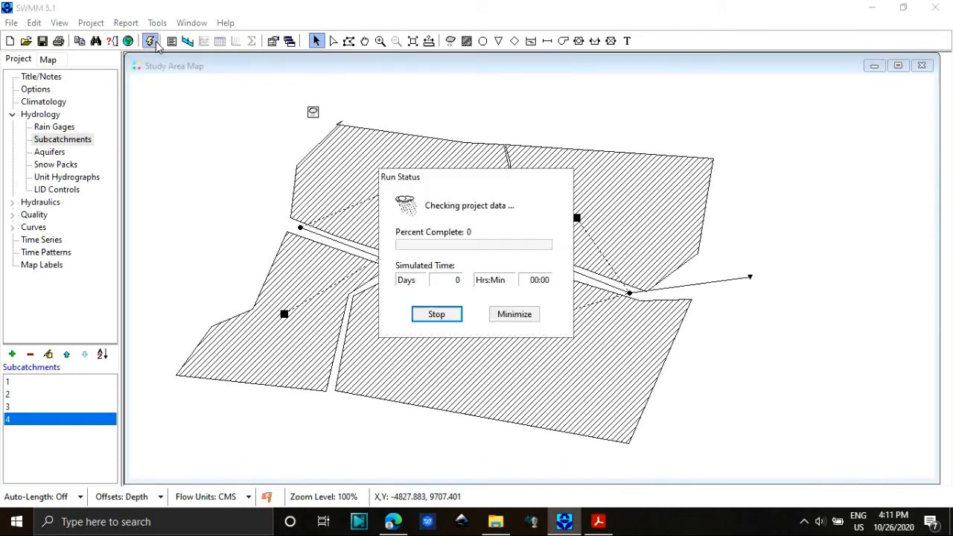
click(497, 313)
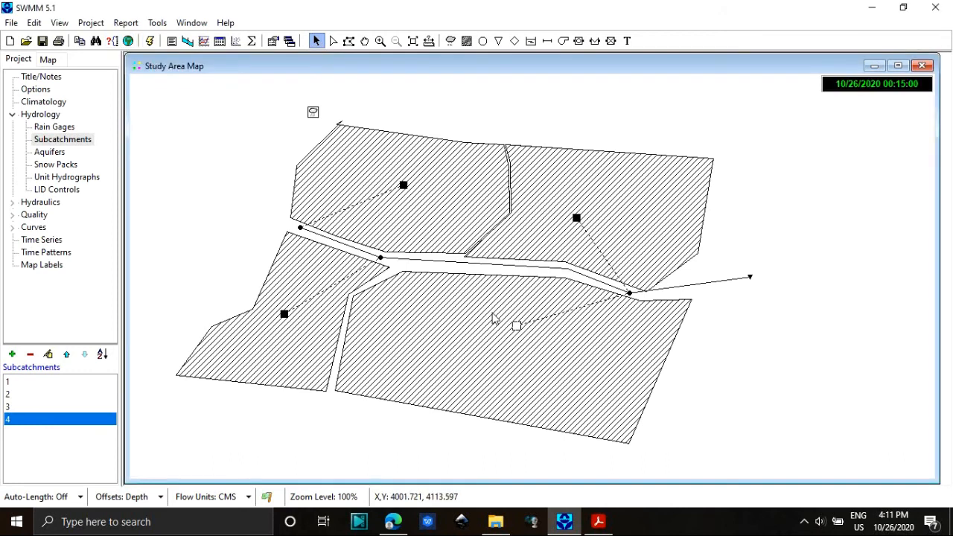
click(127, 23)
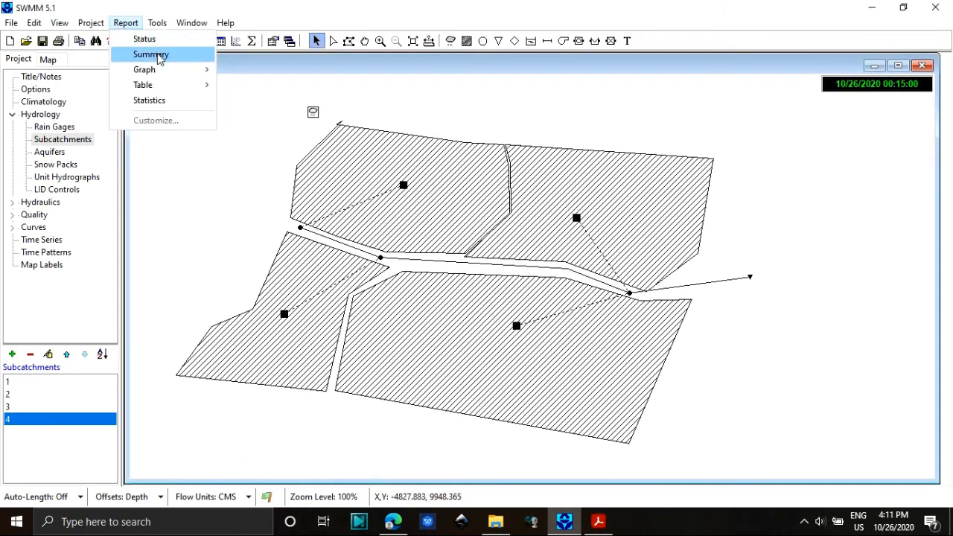
click(158, 57)
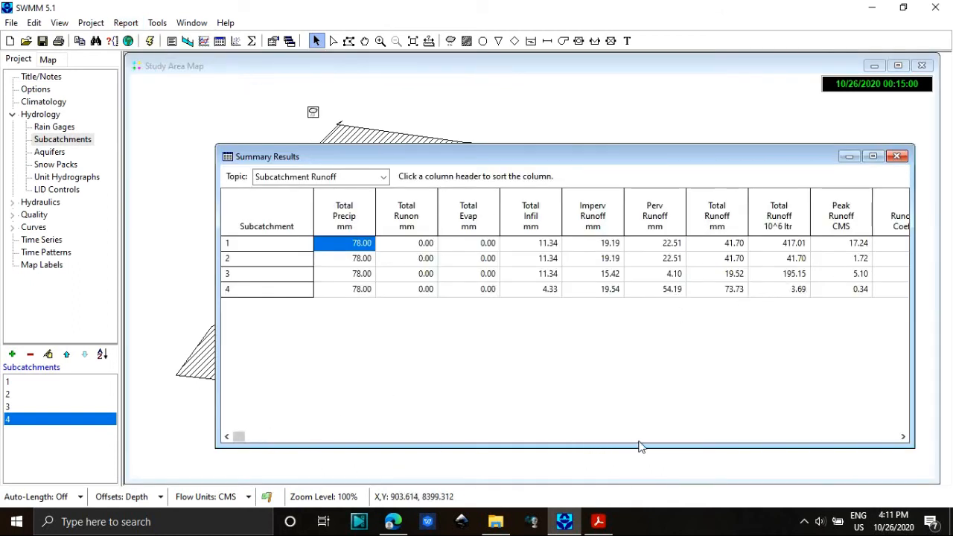
click(675, 436)
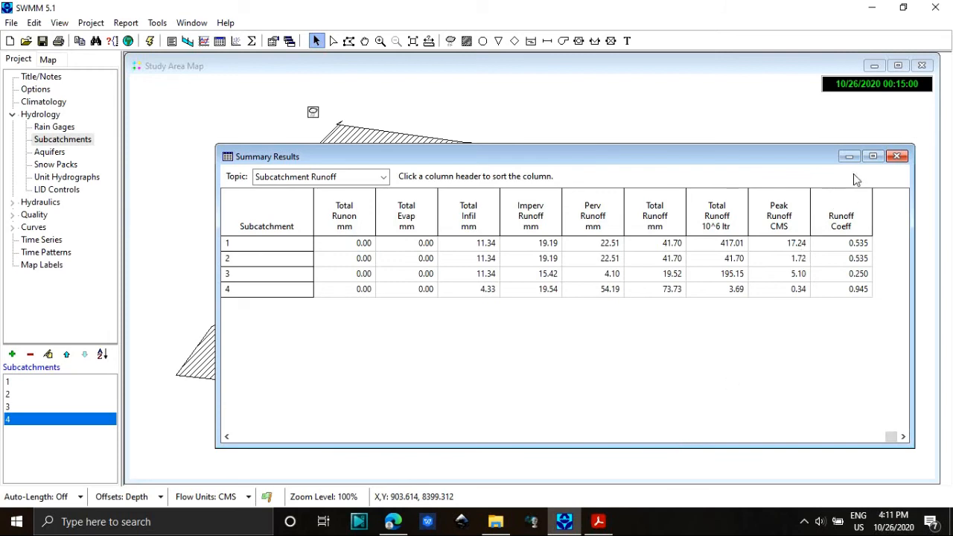
click(897, 156)
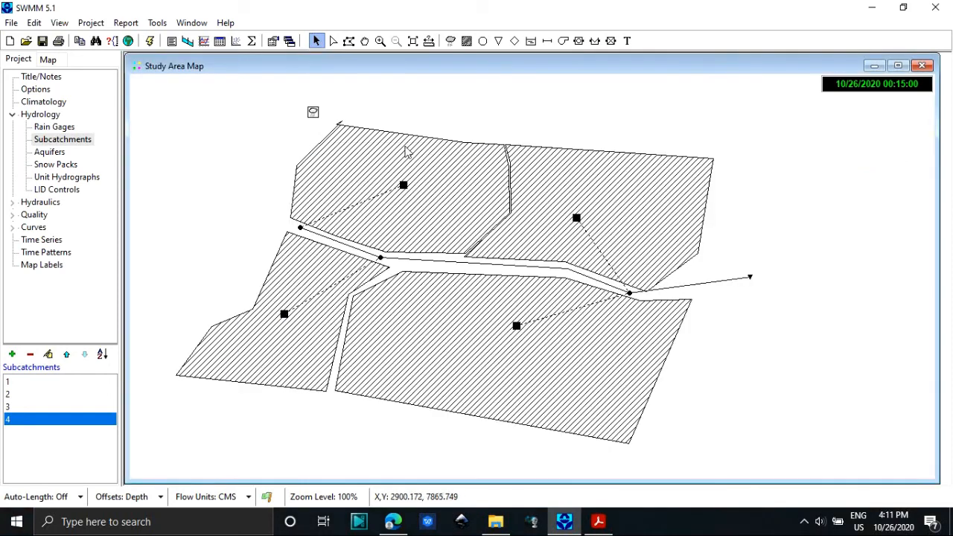
Plot a time series of link 1's depth in place of the subcatchment 4 runoff series and examine the graph.
click(204, 41)
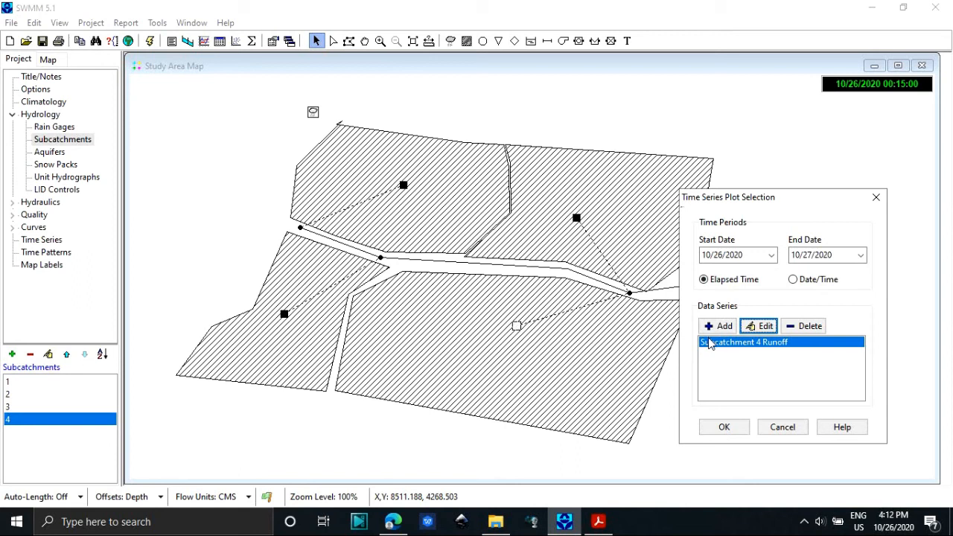
click(809, 326)
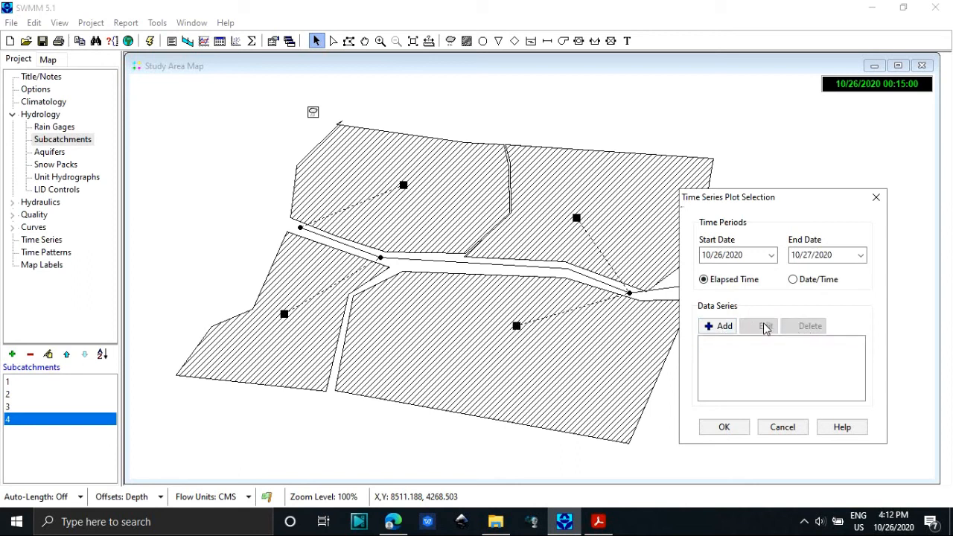
click(718, 326)
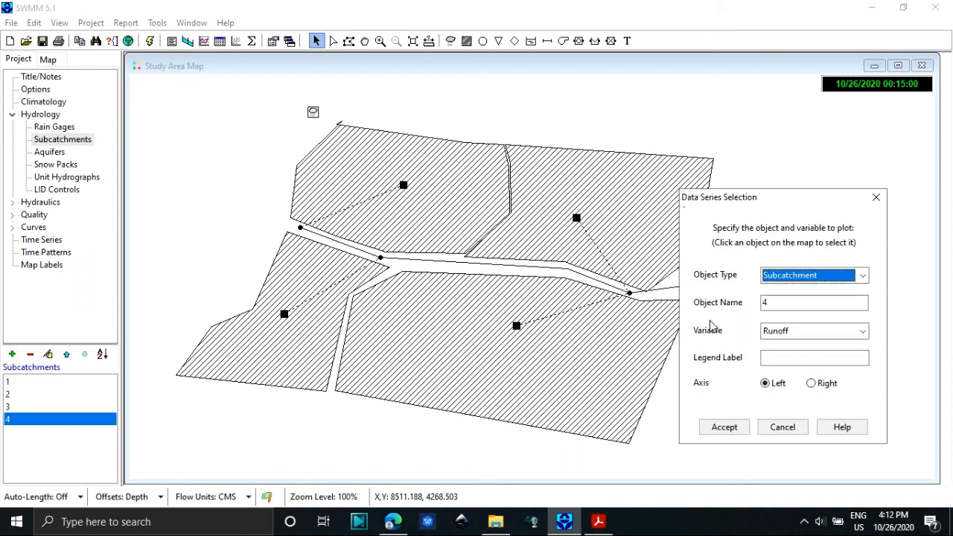
click(862, 275)
click(831, 316)
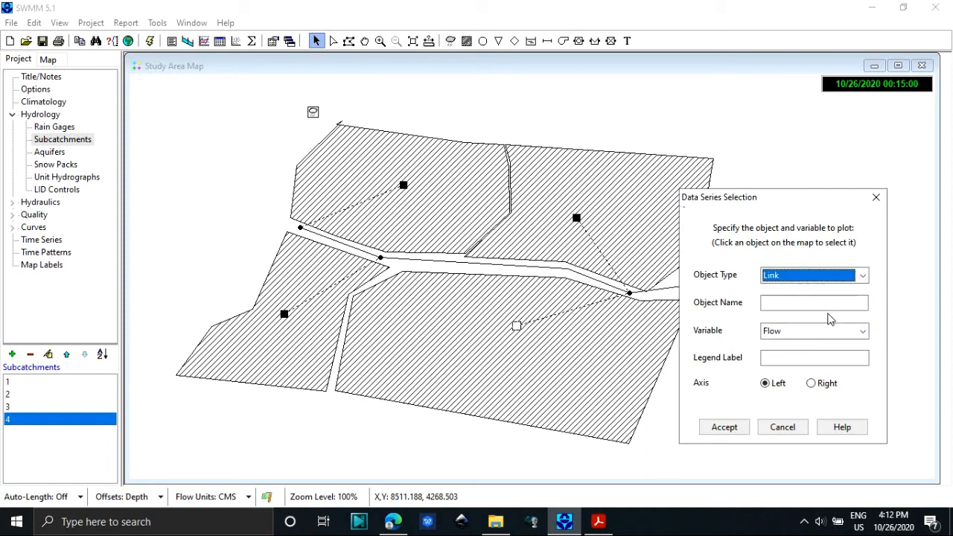
click(806, 303)
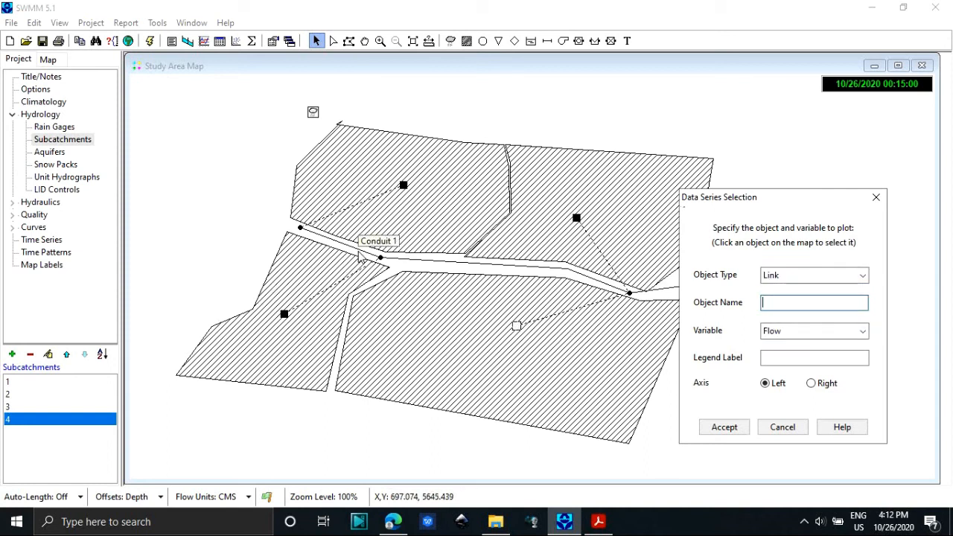
text(1)
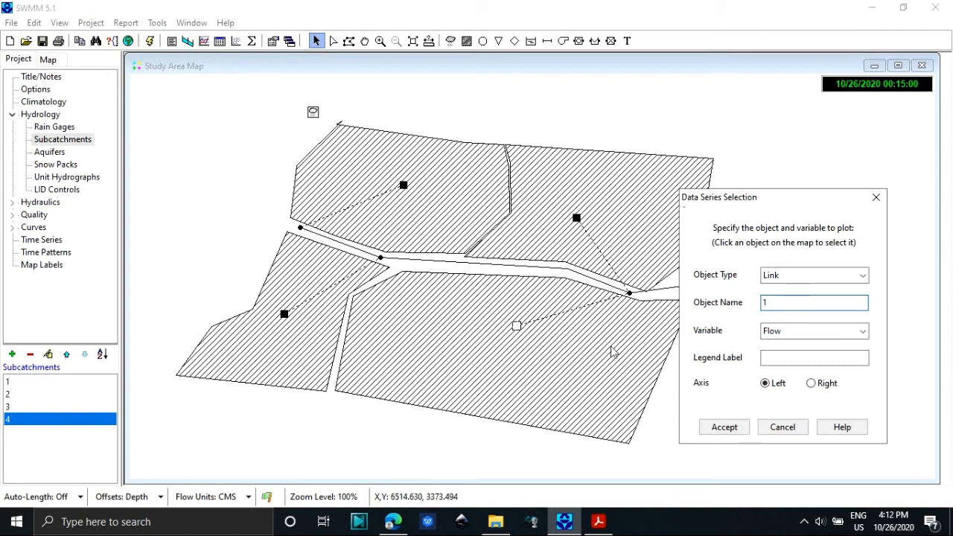
click(802, 334)
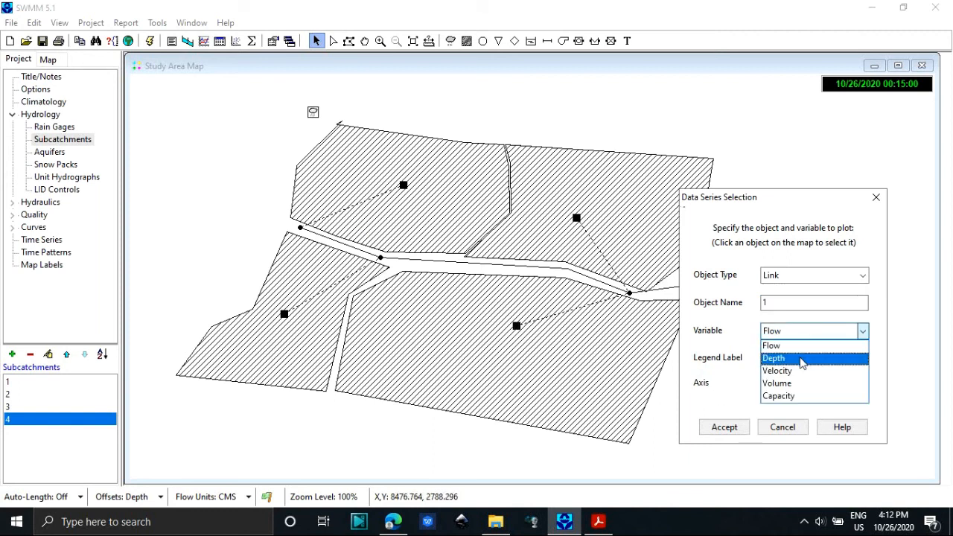
click(796, 358)
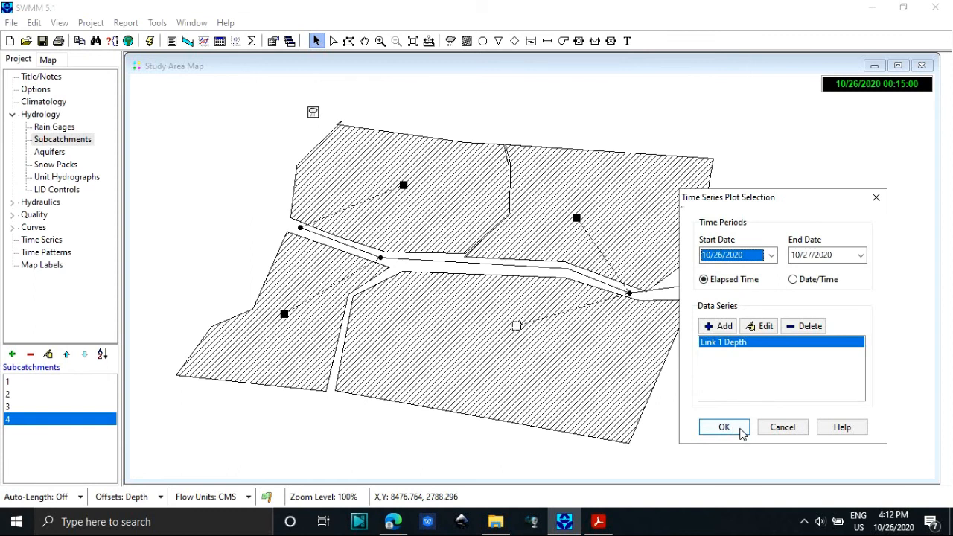
click(739, 429)
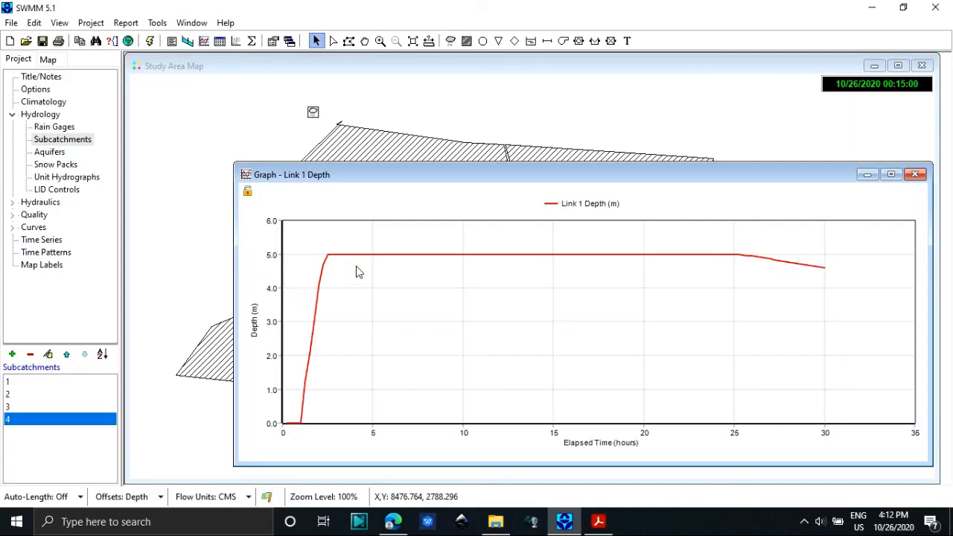
click(921, 178)
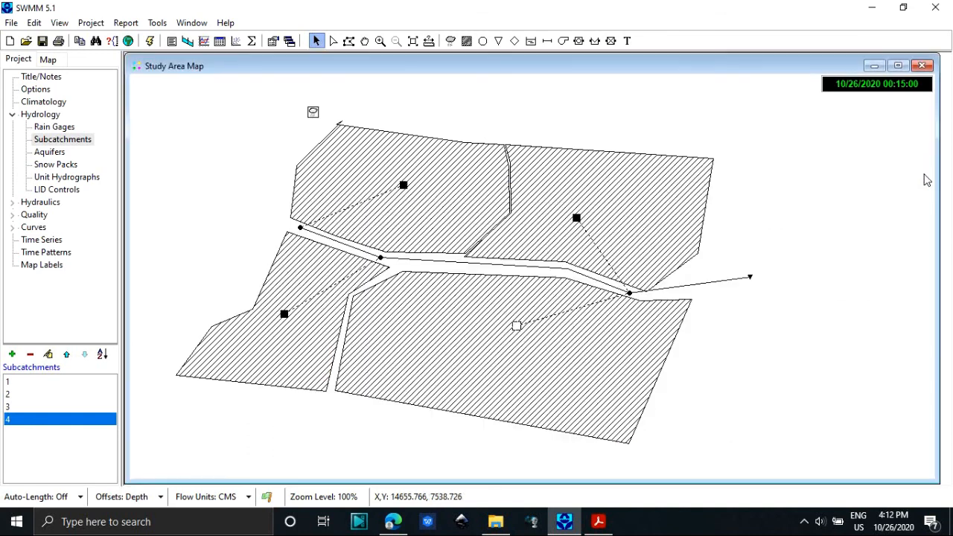
Create a water elevation profile plot from node 5 to outfall 8 and move it to the upper part of the map.
click(203, 41)
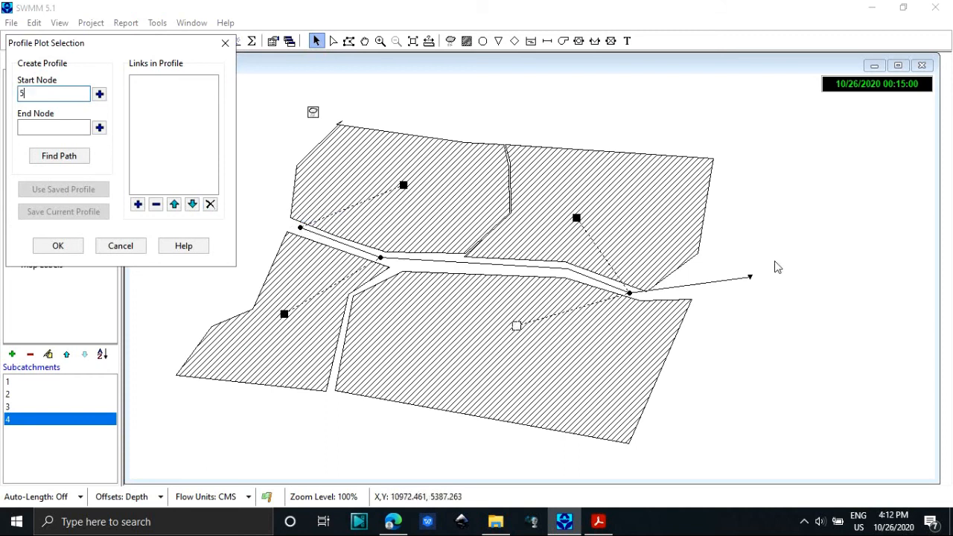
click(749, 278)
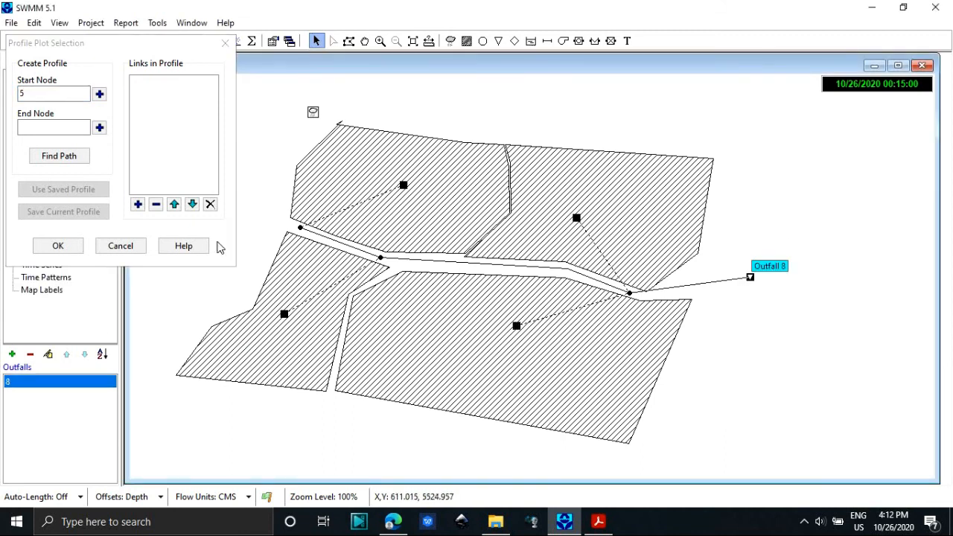
click(49, 128)
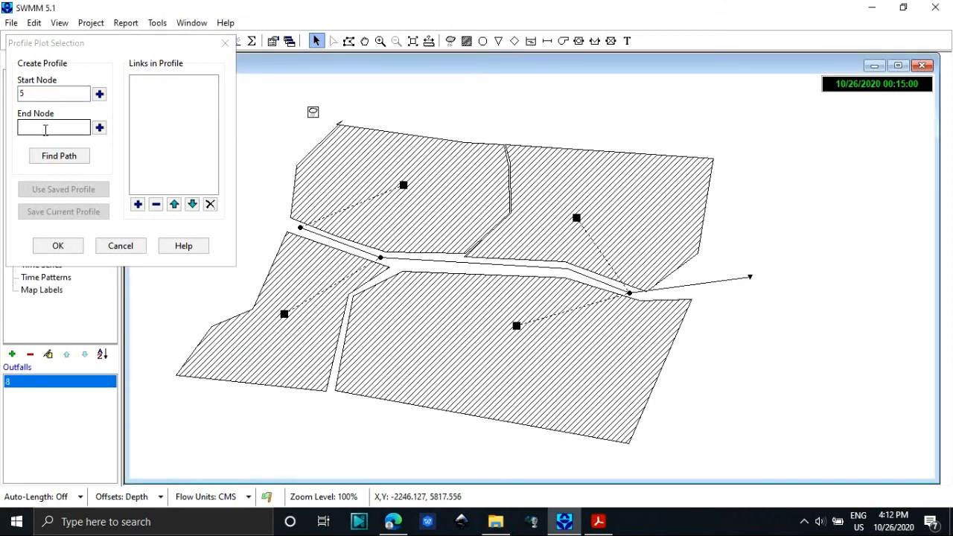
click(99, 128)
click(65, 156)
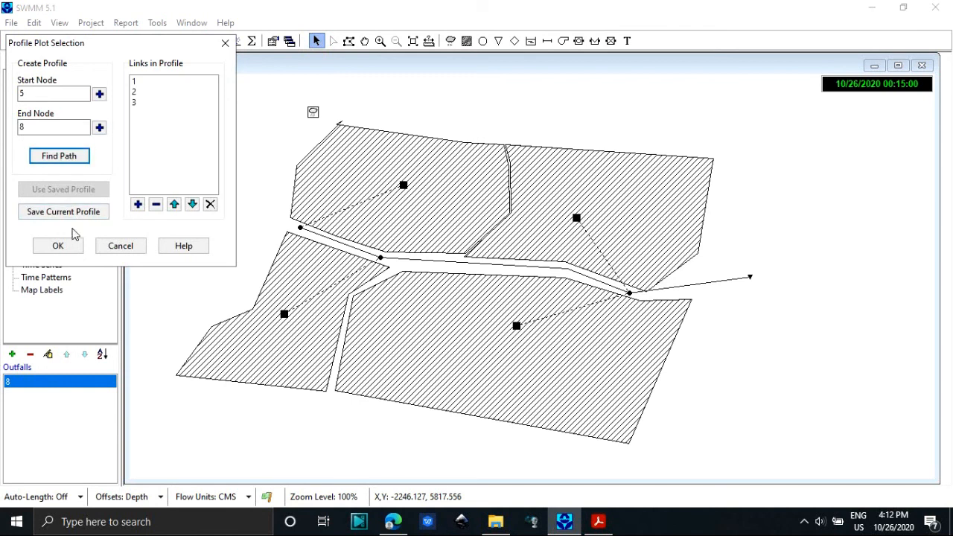
click(73, 248)
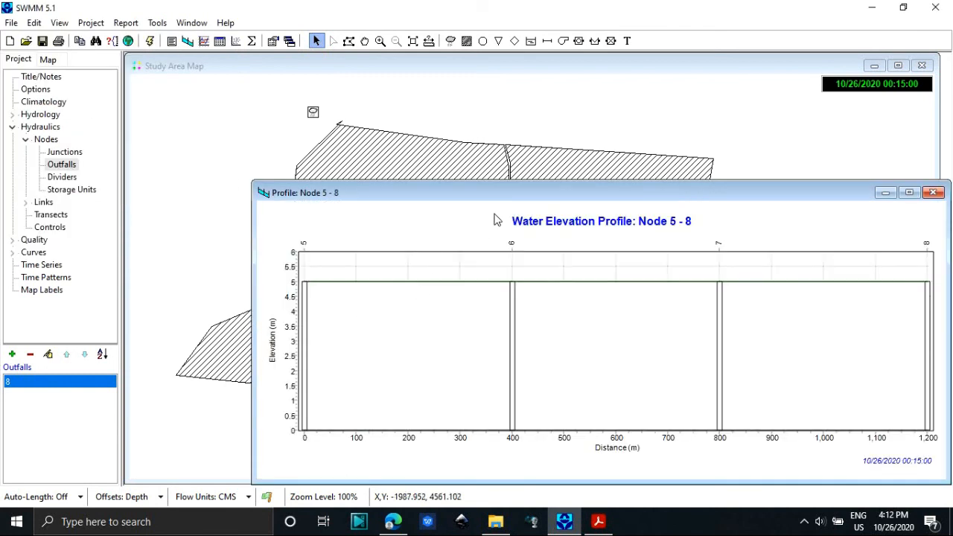
drag(511, 201, 383, 87)
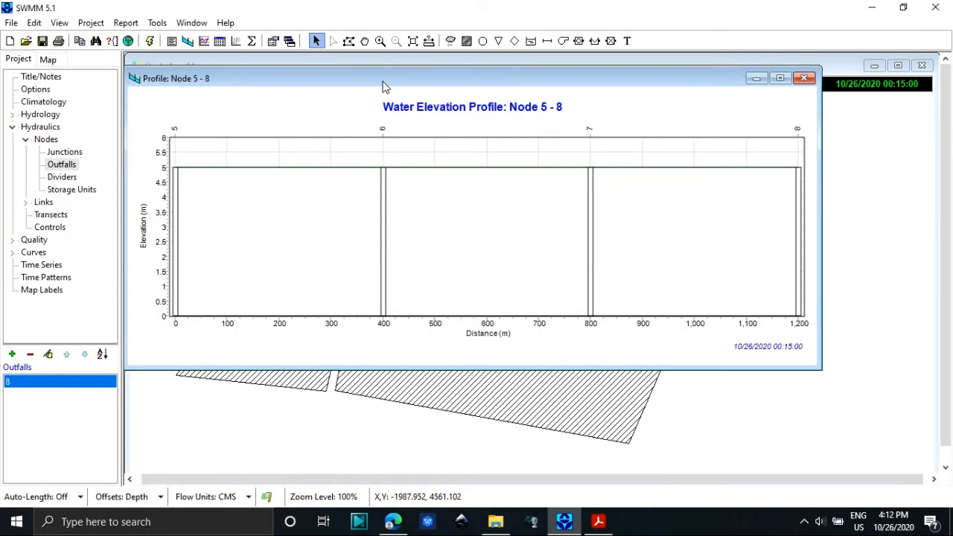
Animate the water elevation profile, advancing the time of day to 15:45 and on to 23:45 to examine the water level.
click(63, 58)
click(77, 386)
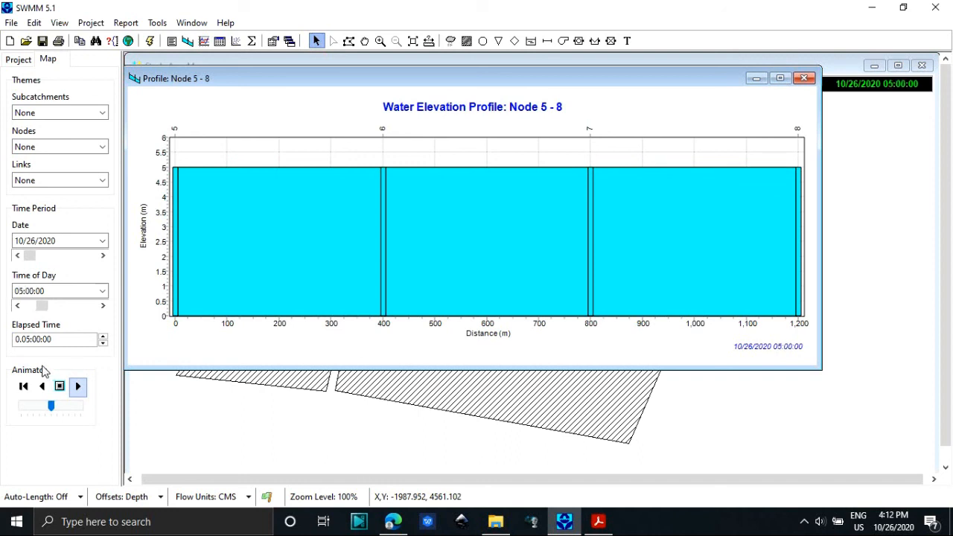
click(60, 385)
drag(45, 306, 70, 306)
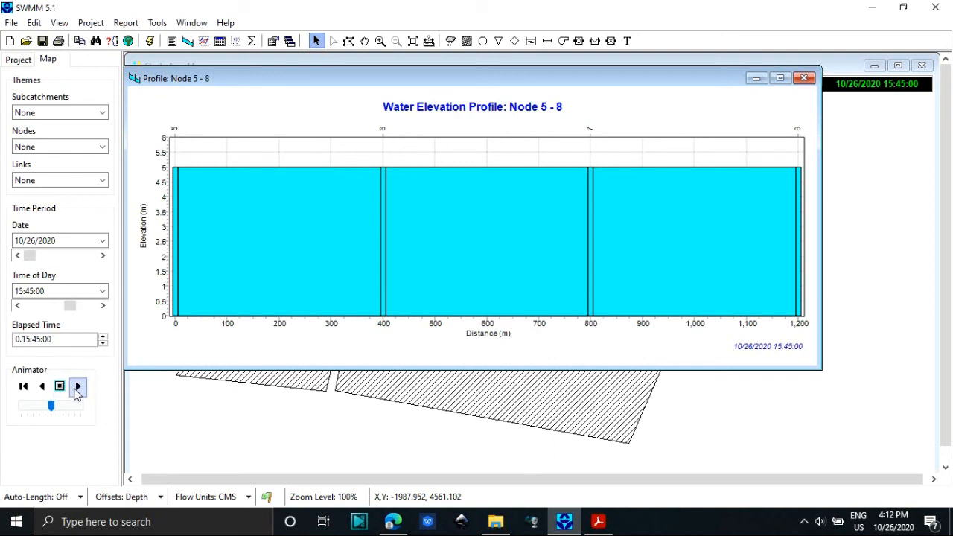
click(77, 387)
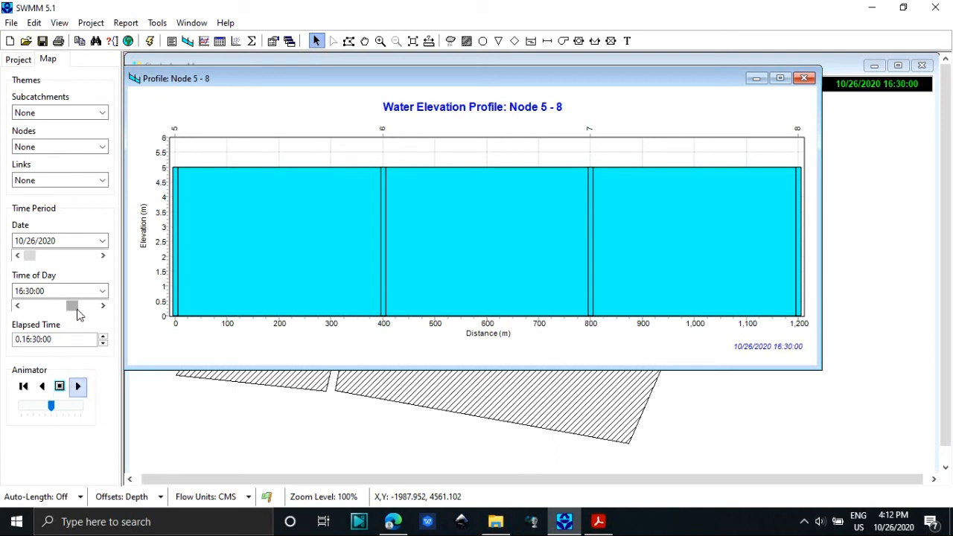
drag(72, 306, 99, 305)
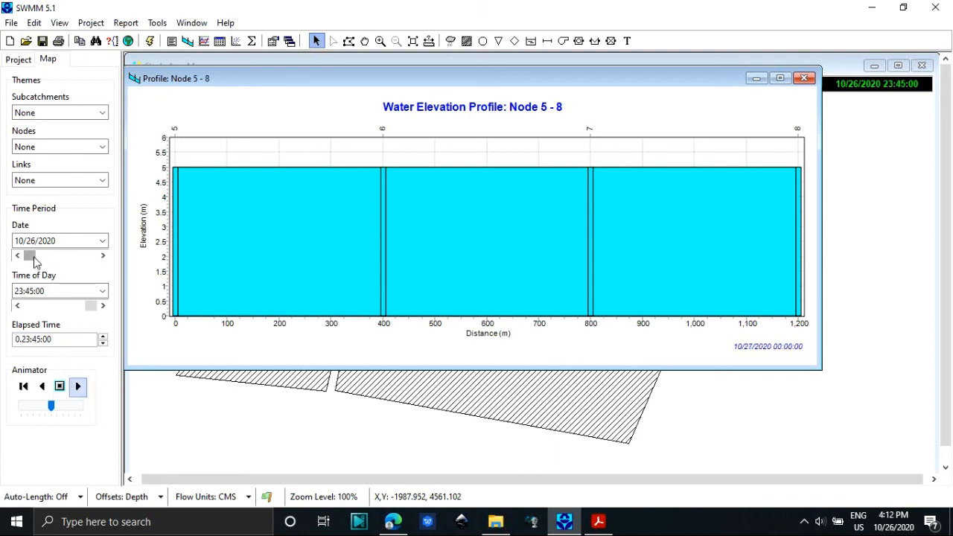